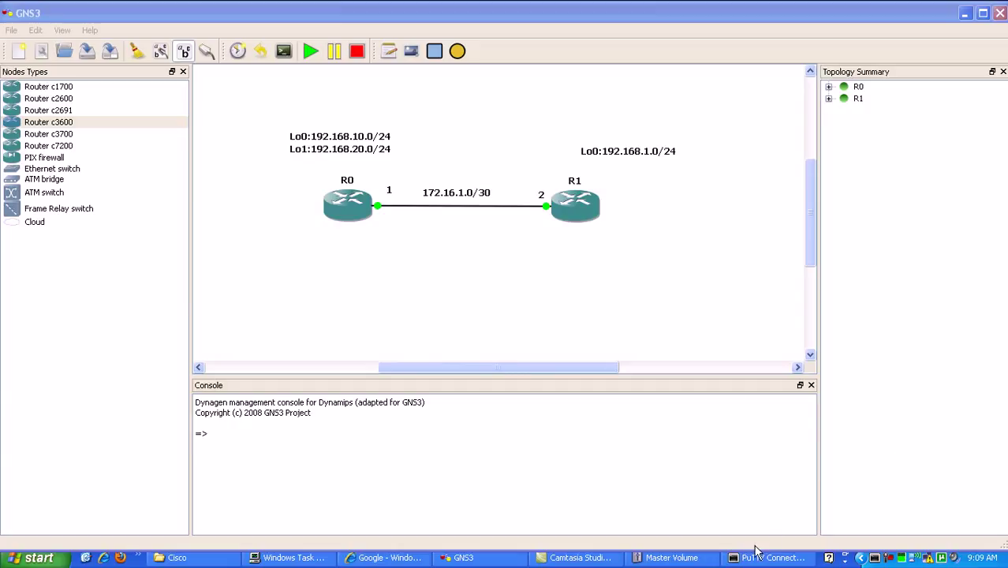
Step: Bring R0's Console 2000 session to the front in PuTTY Connection Manager
left_click(761, 557)
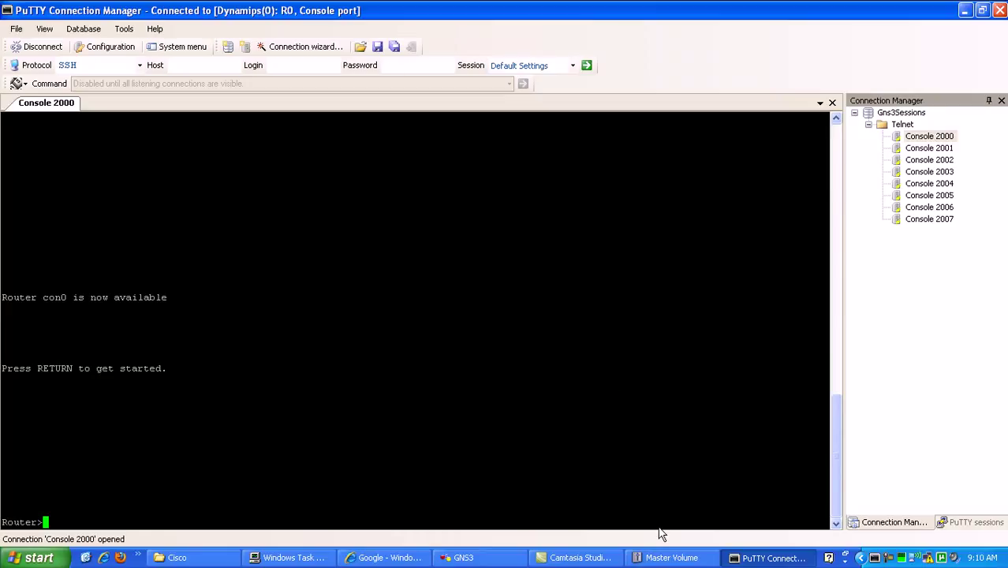
Step: Return to GNS3 and expand R0 and R1 in the Topology Summary to show their f0/0 links
left_click(762, 561)
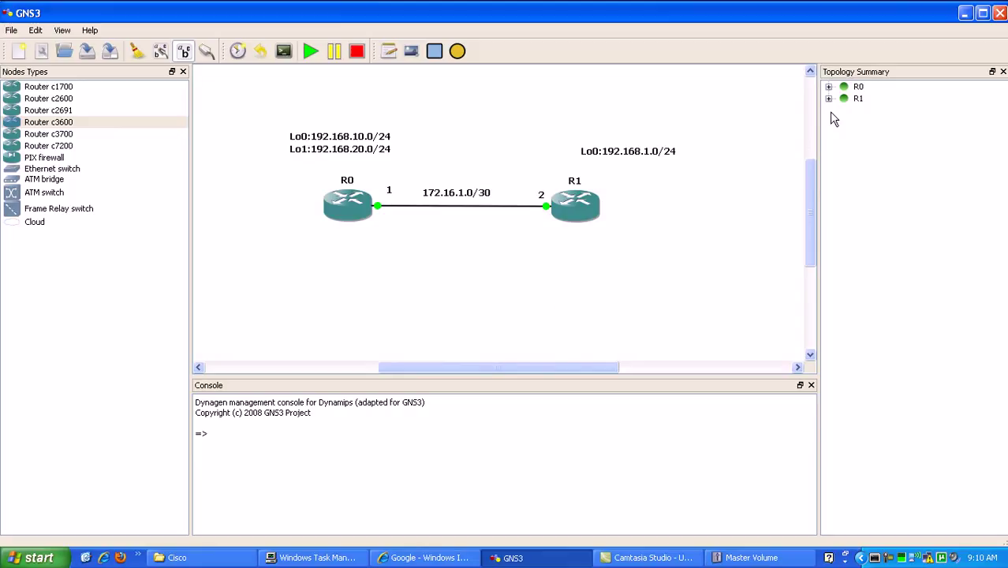
left_click(828, 87)
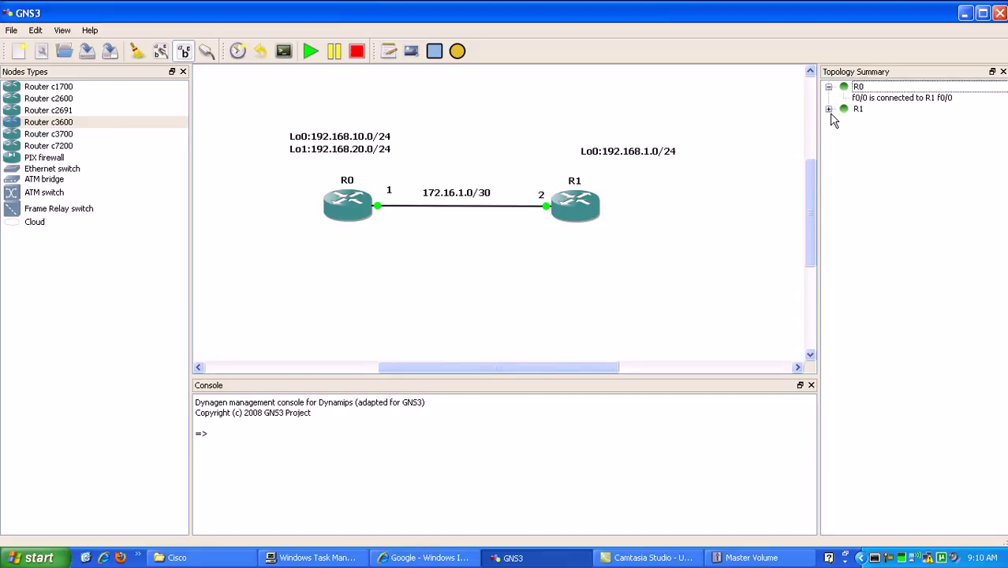
left_click(828, 109)
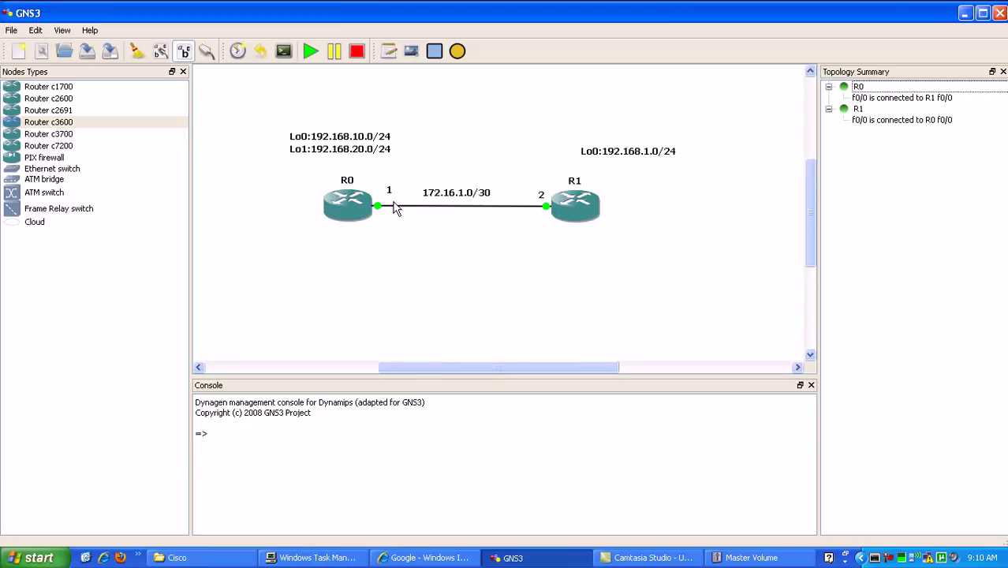
right_click(353, 207)
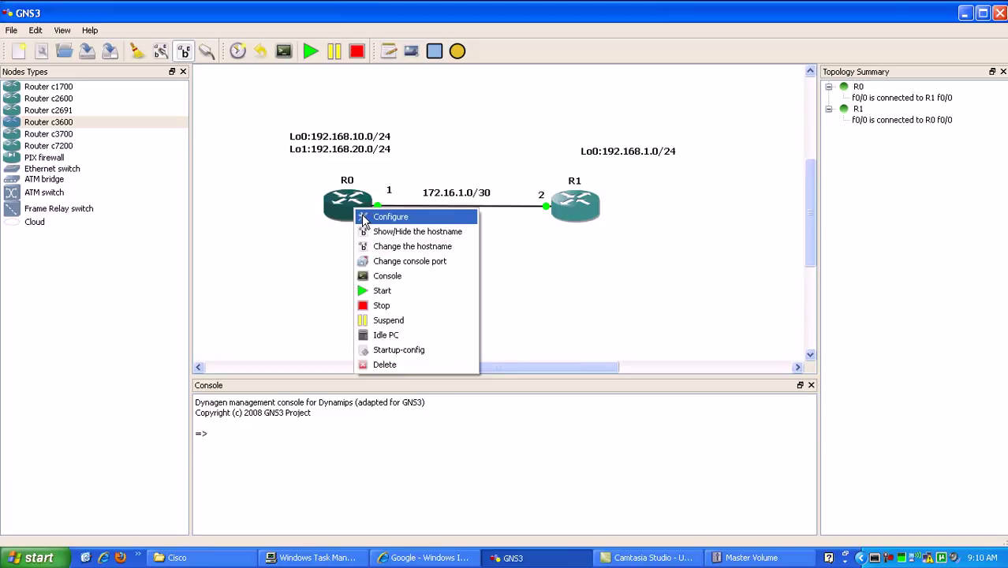
left_click(465, 161)
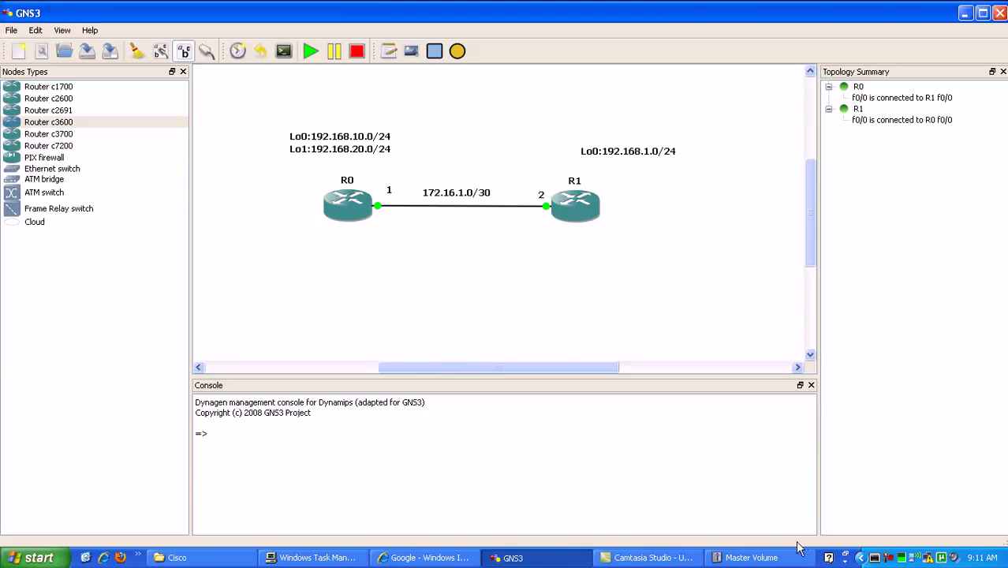
Step: On R0's console, enter privileged and global configuration mode and set the hostname to R0
left_click(876, 558)
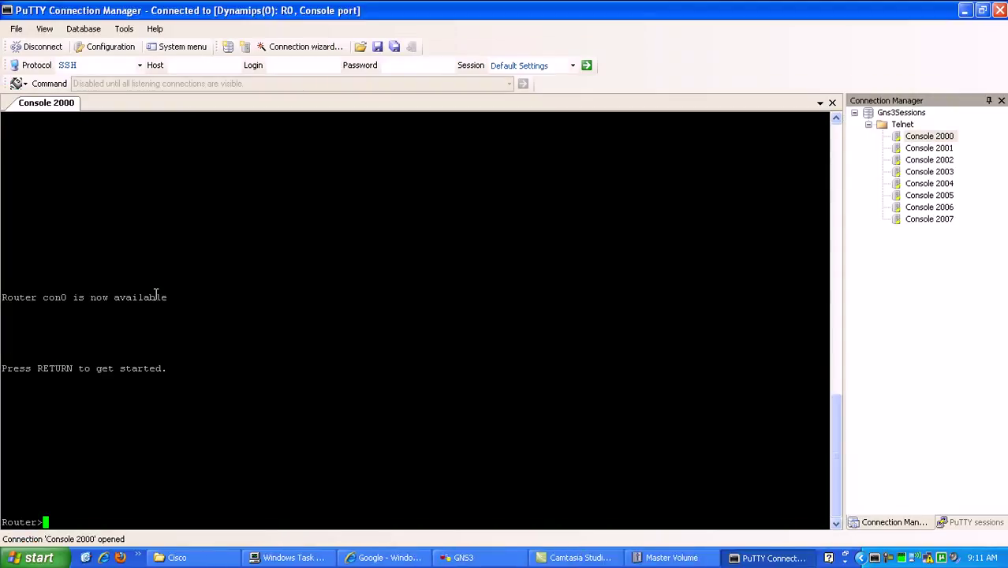
key("Return")
key("Return")
key("Return")
type("en")
key("Return")
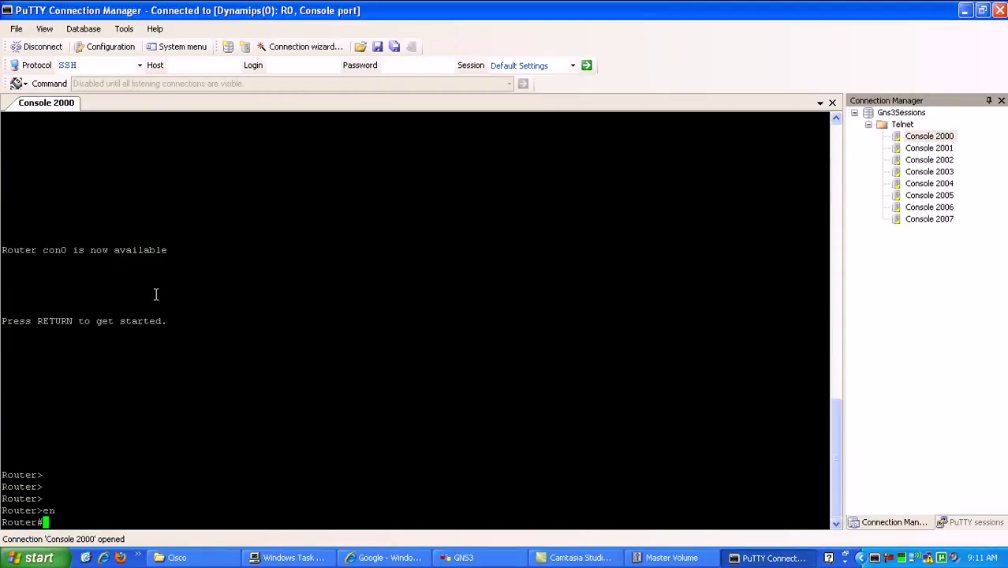
type("conf")
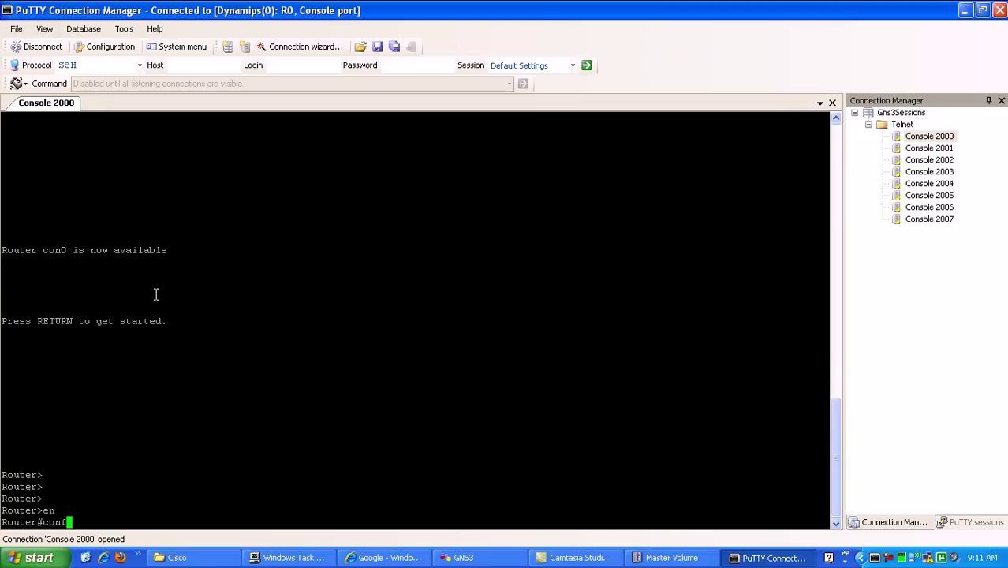
type("fig t")
key("Return")
type("hos")
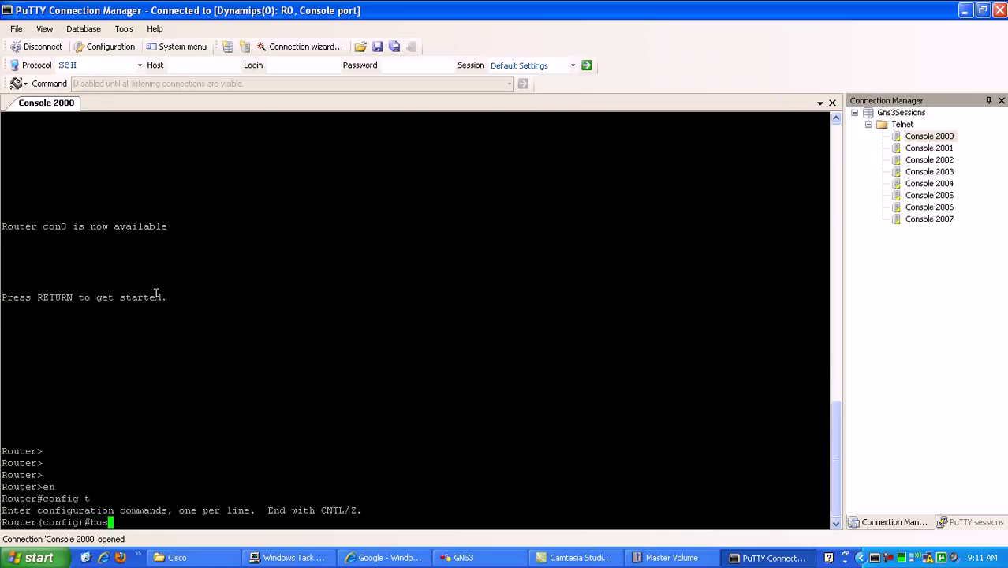
key("Tab")
type("R0")
key("Return")
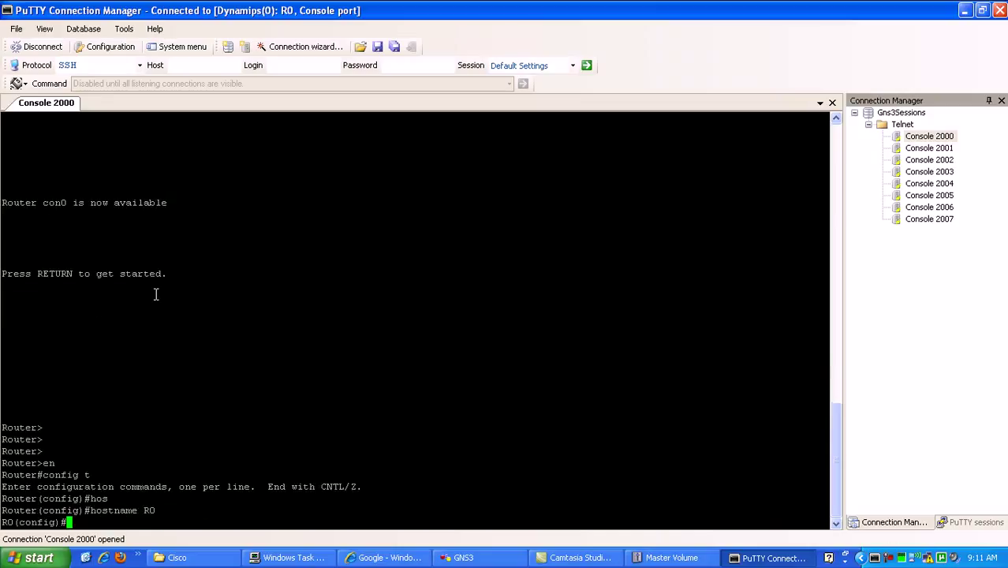
Step: Disable the exec timeout on console line 0 with no exec-timeout
type("lin 0")
key("Return")
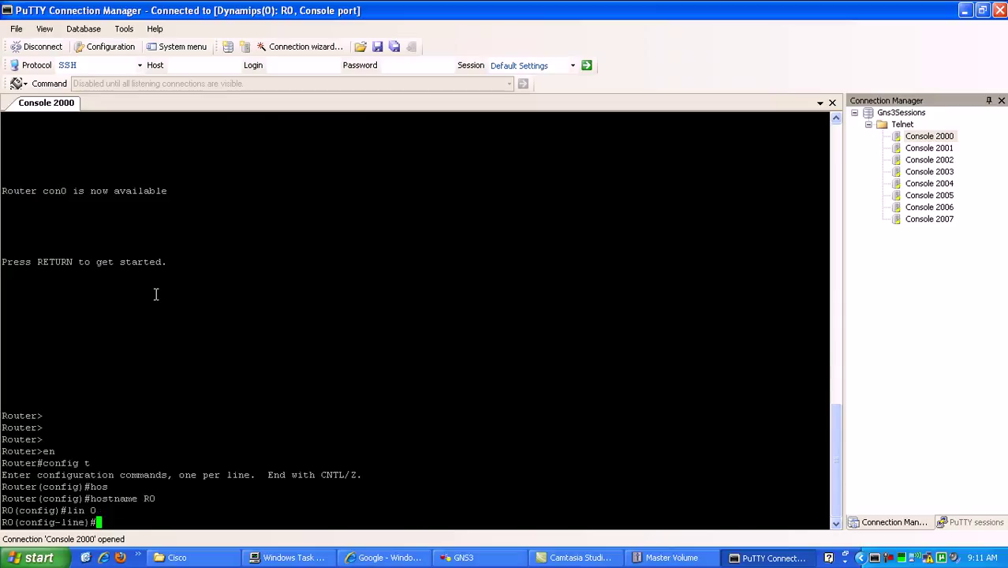
type("no ex-")
type("c-")
key("Return")
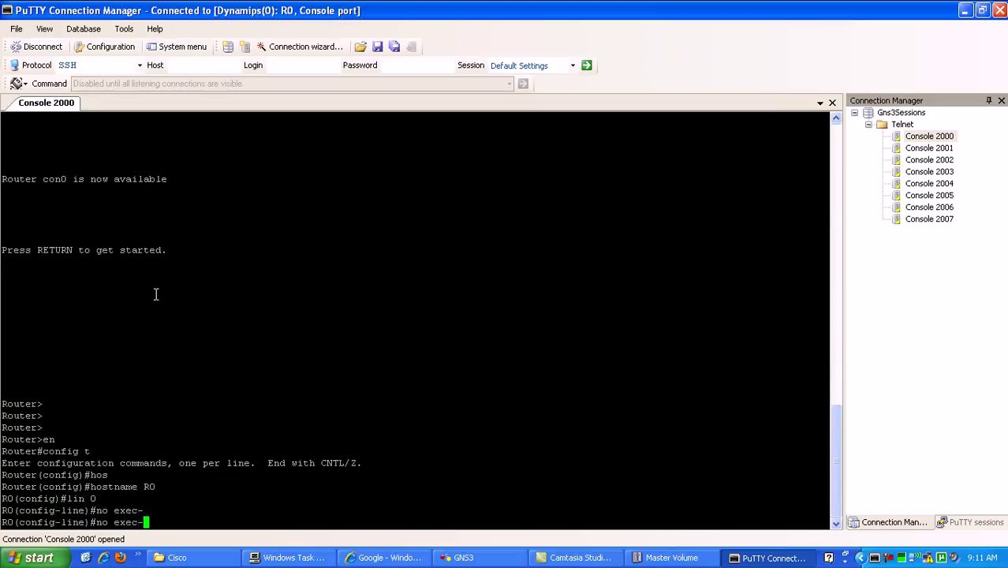
type("no exec-tim")
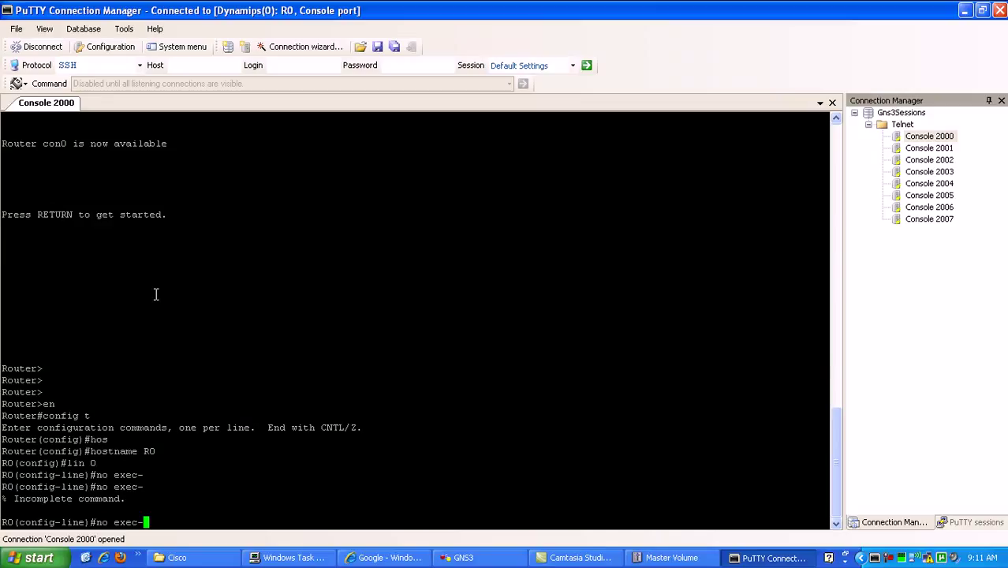
key("Tab")
key("Return")
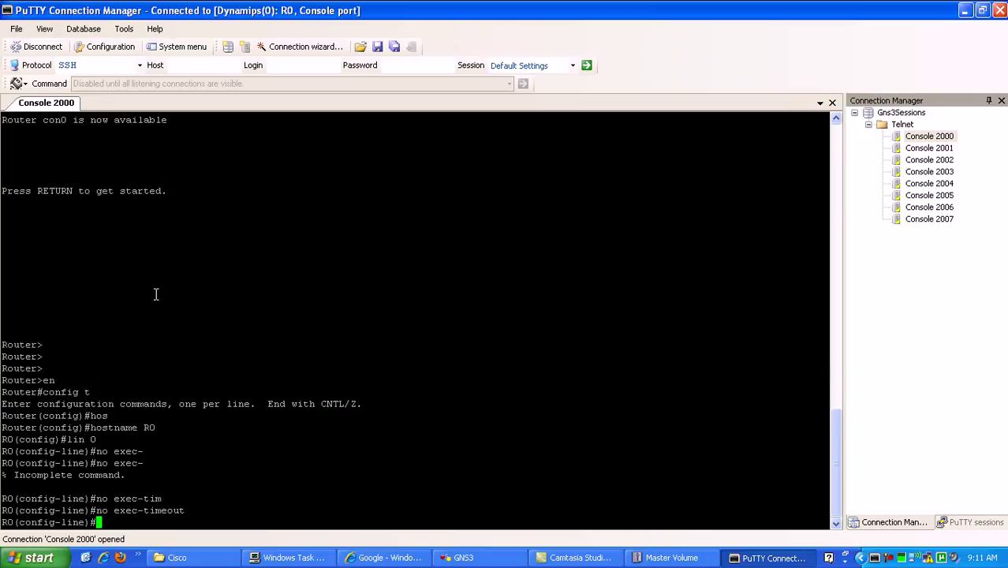
key("Return")
key("Return")
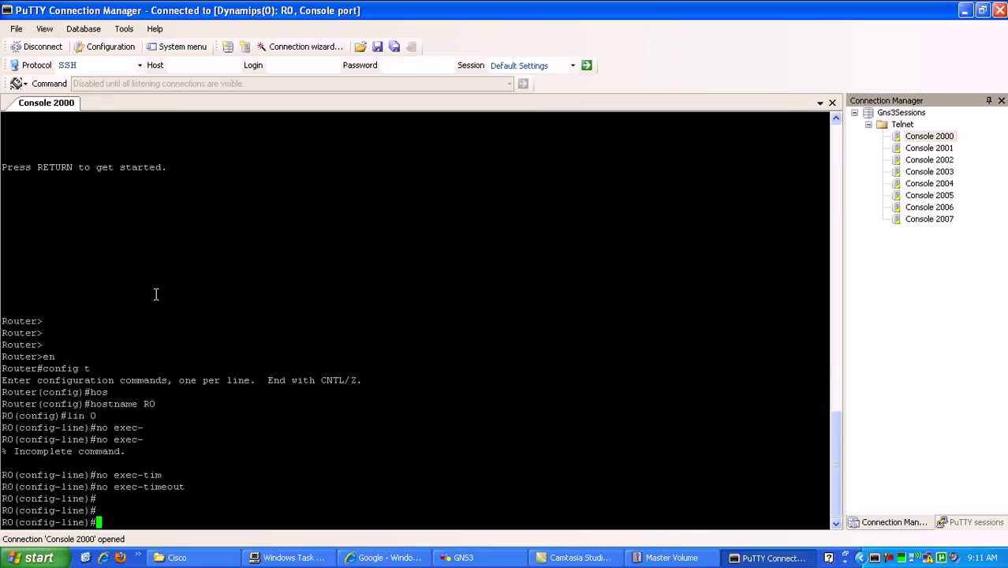
Step: Assign 172.16.1.1 255.255.255.252 to R0's interface fa0/0
type("int fa0/0")
key("Return")
type("ip addre")
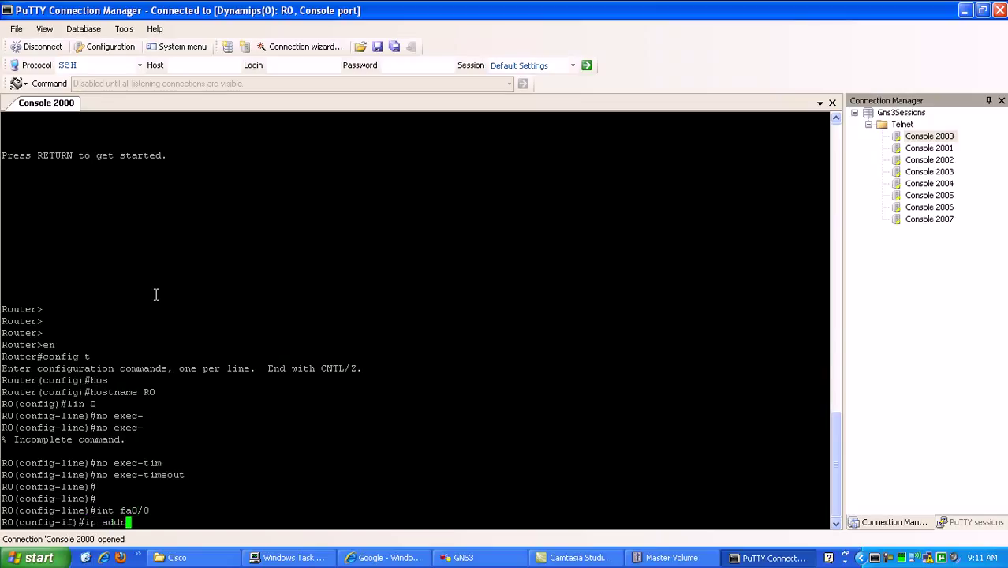
key("Tab")
type("172.16.1")
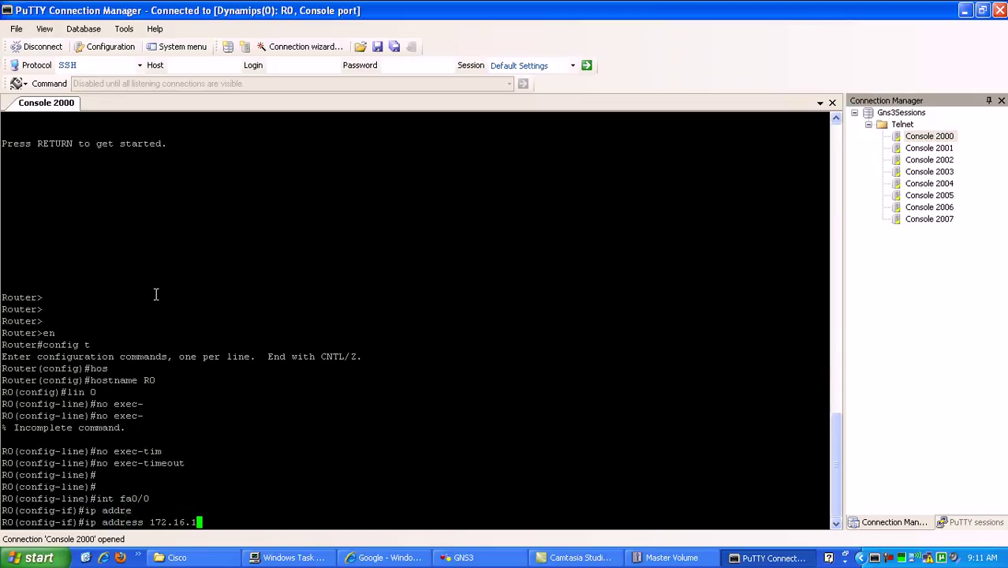
type(".1 255.255.255.252")
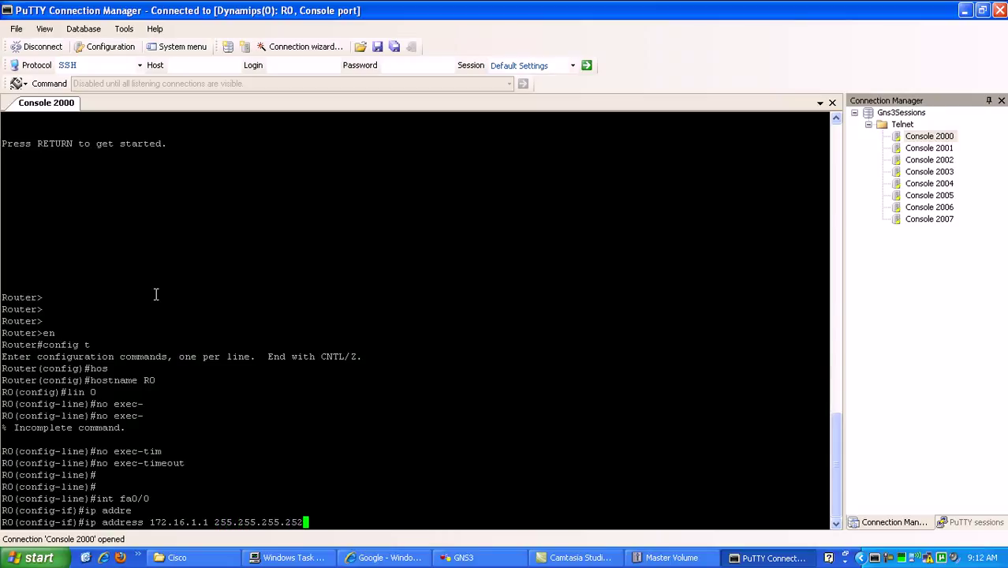
key("Return")
Step: Give loopback 0 192.168.10.1/24 and loopback 1 192.168.20.1/24
type("int lo0")
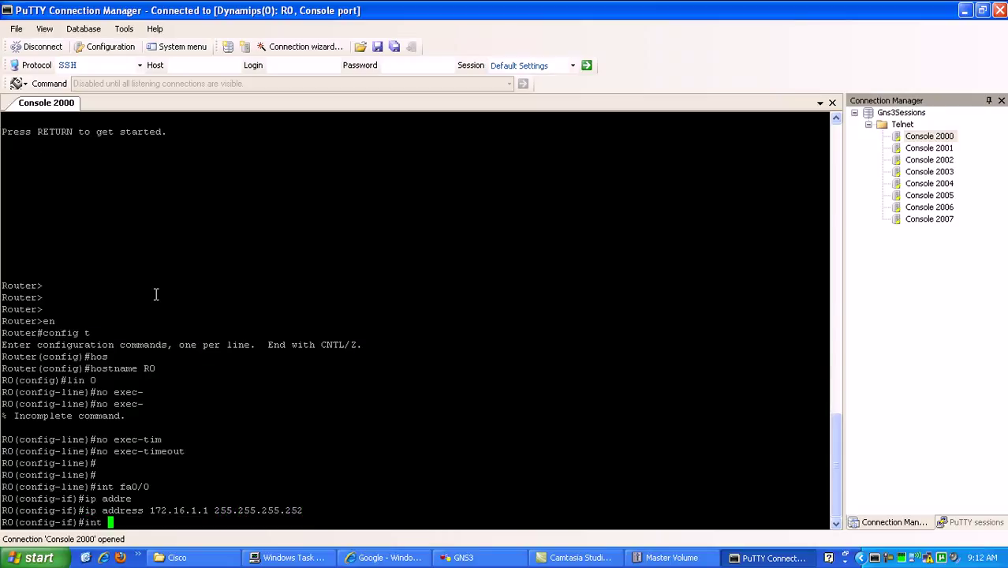
key("Return")
type("ip addr")
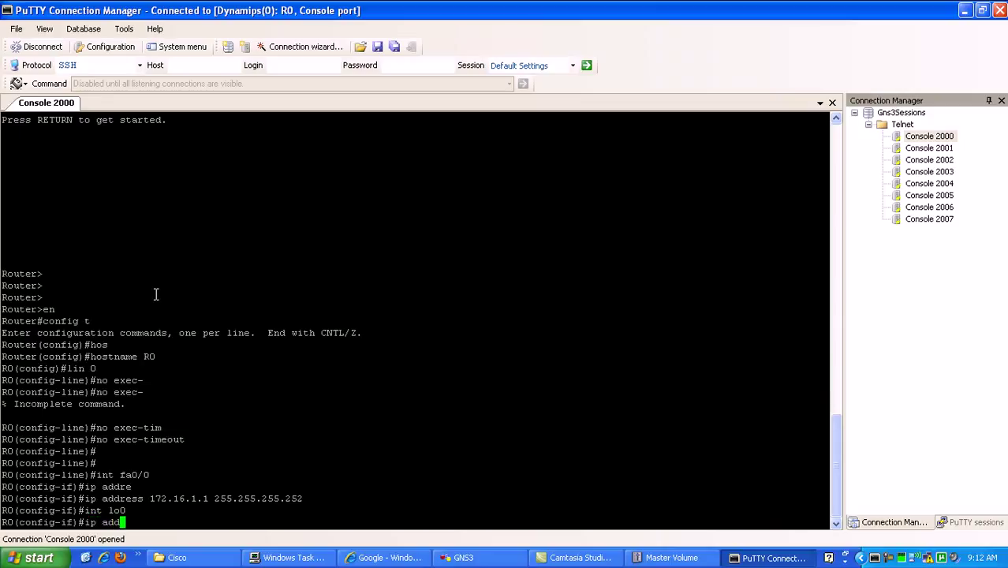
key("Tab")
type("192.168.1")
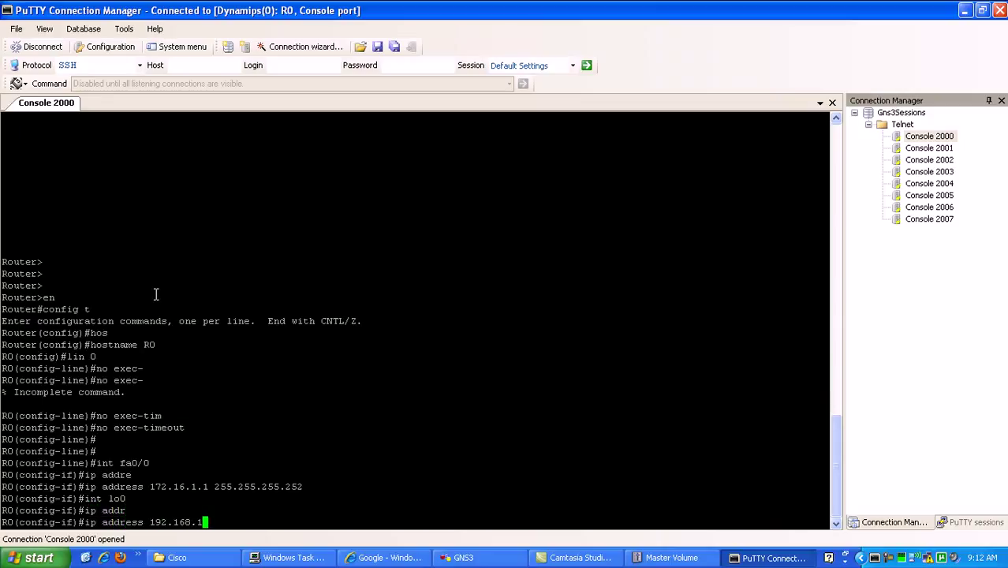
type("0.1 255.255.255.0")
key("Return")
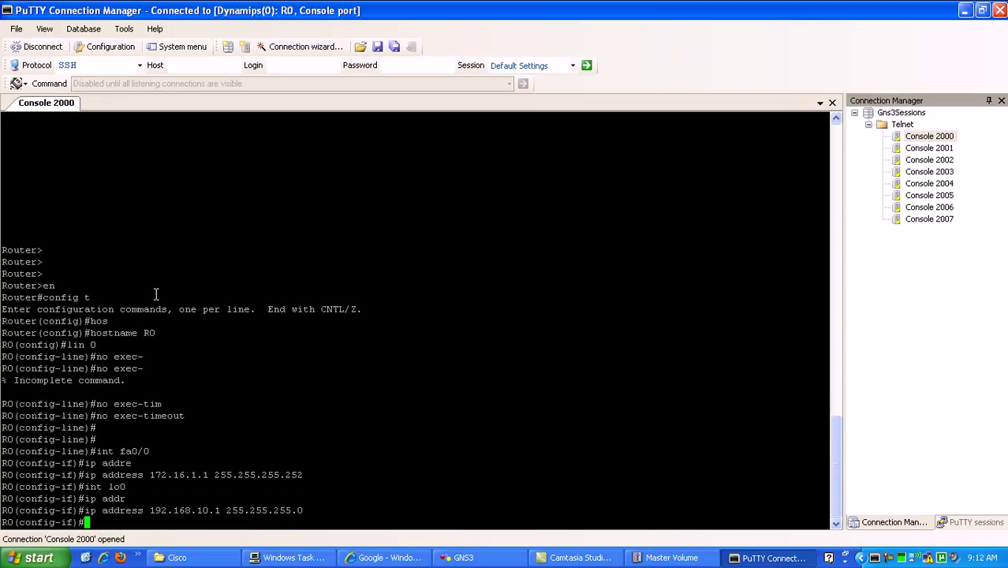
type("int lo1")
key("Return")
type("ip addr")
key("Tab")
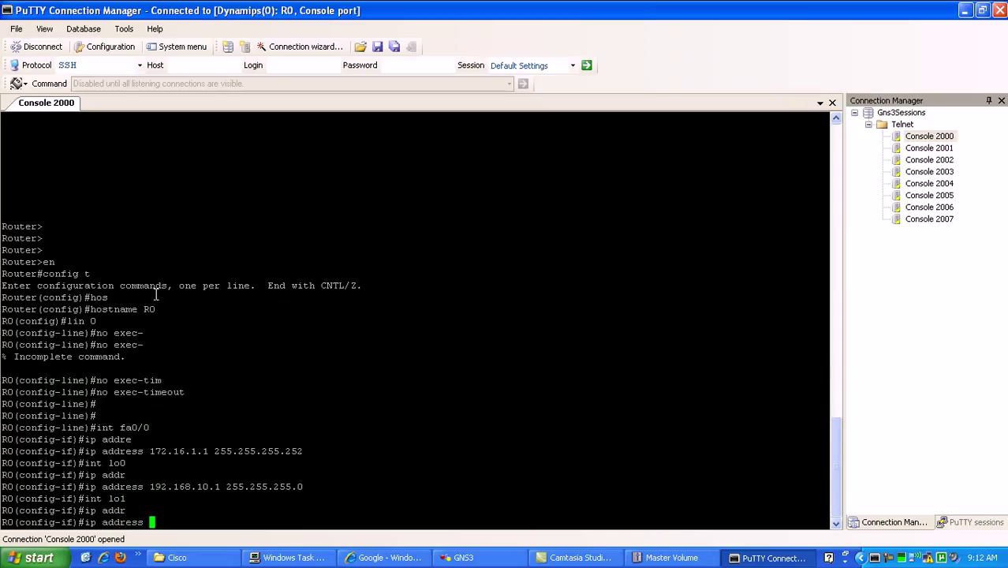
type("192.168.20.1 255.255.25")
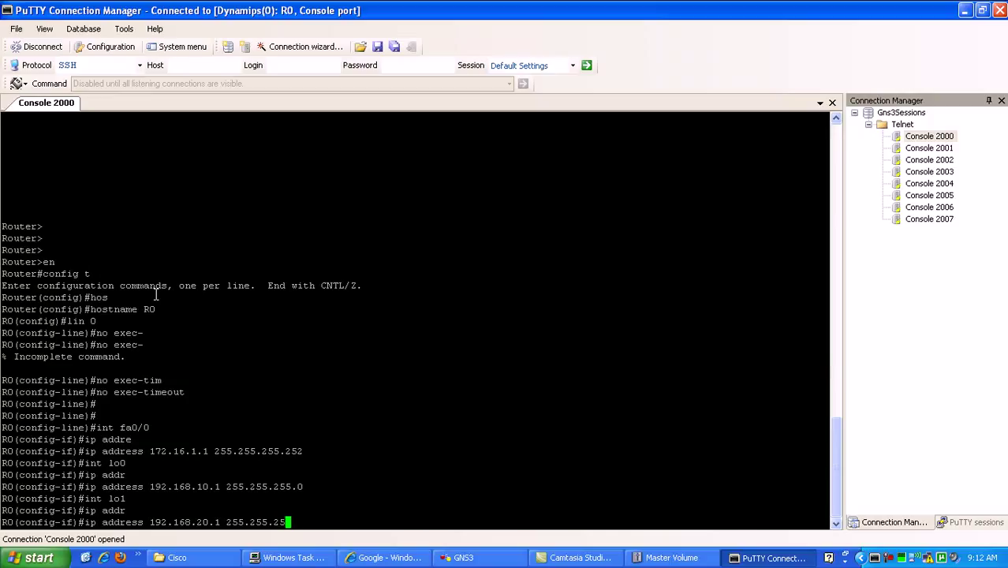
key("BackSpace")
key("BackSpace")
type("0")
key("Return")
Step: Start RIP on R0 as version 2 with auto-summary turned off
type("router ")
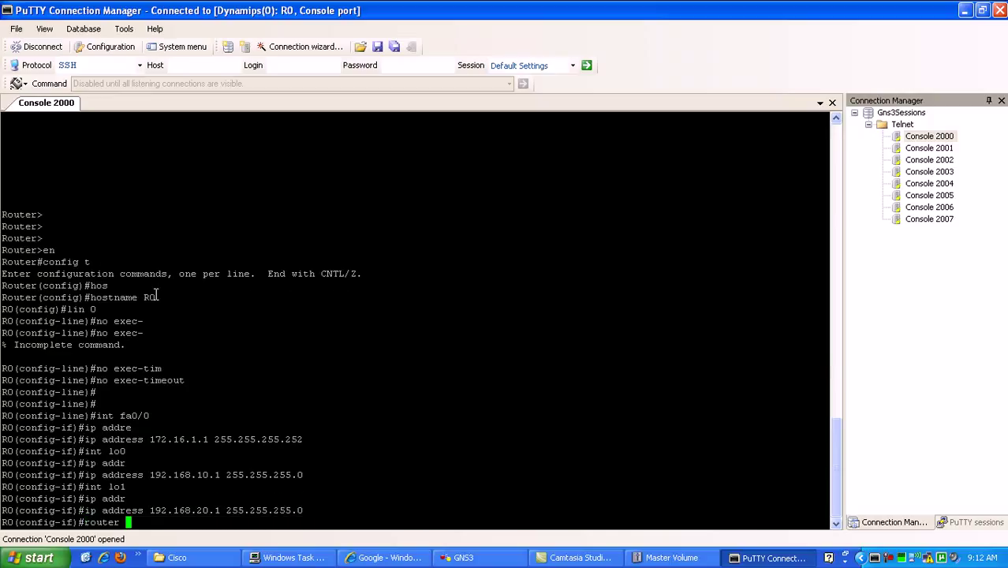
type("rip")
key("Return")
type("ver")
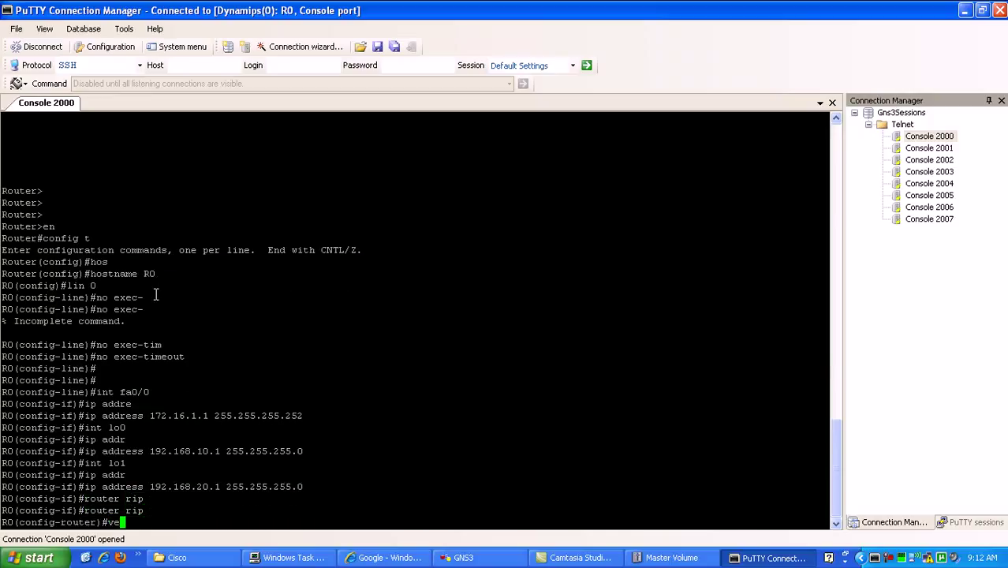
key("Tab")
type("2")
key("Return")
type("no au")
key("Tab")
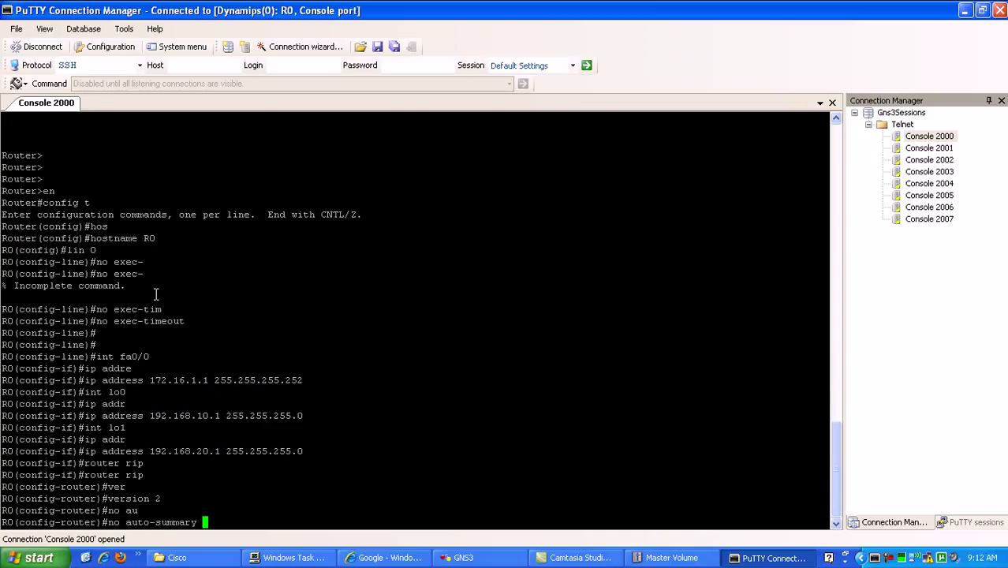
key("Return")
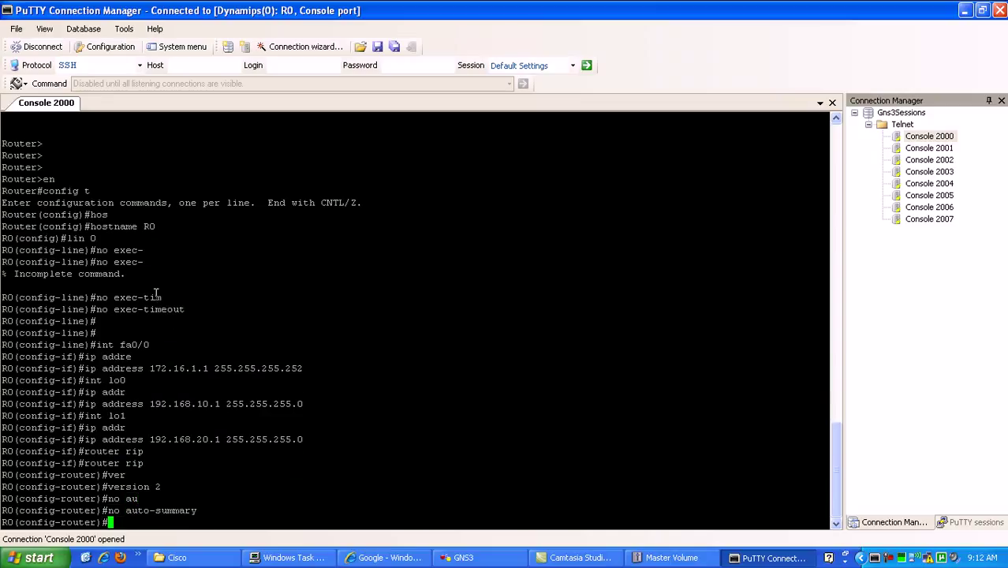
Step: Advertise networks 172.16.0.0, 192.168.10.0 and 192.168.20.0 in RIP
type("network")
key("Tab")
type("172.16")
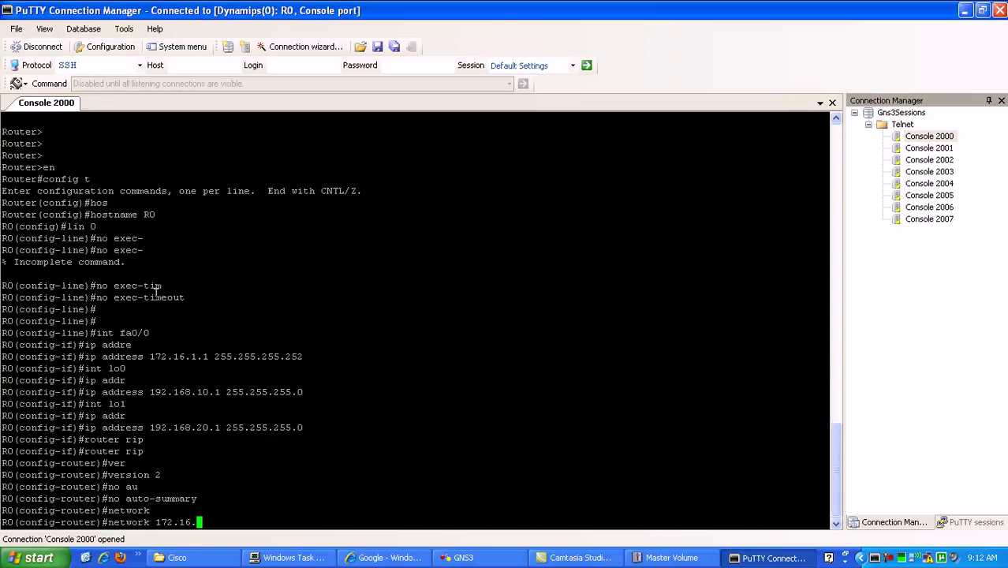
type("0.0")
key("Return")
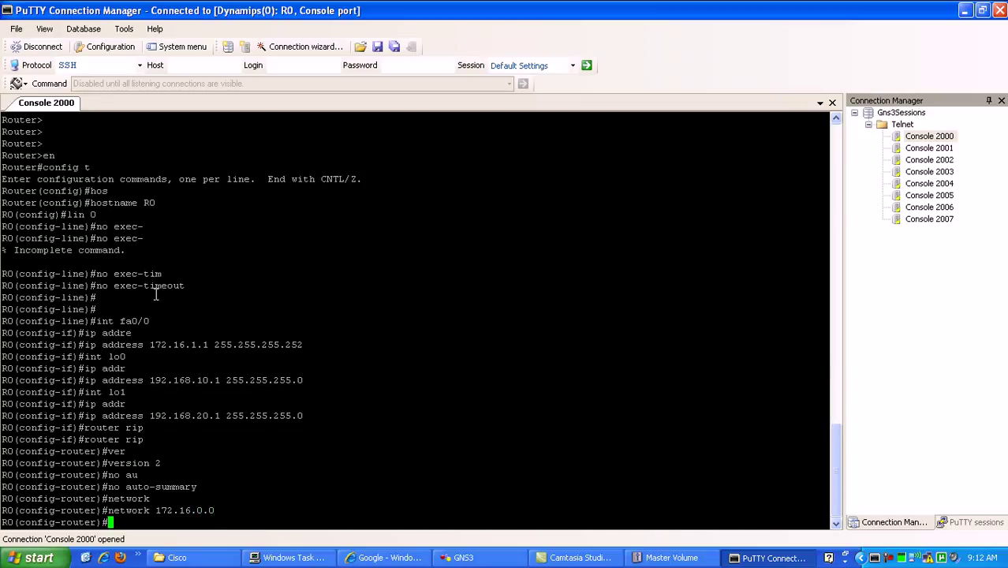
type("netowrk 192.168.1")
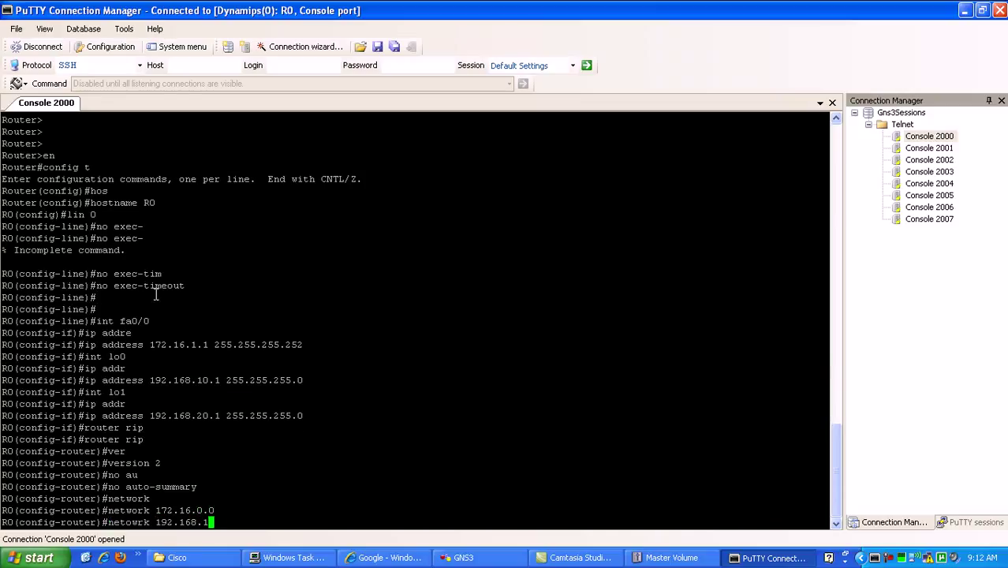
type("0.0")
key("Return")
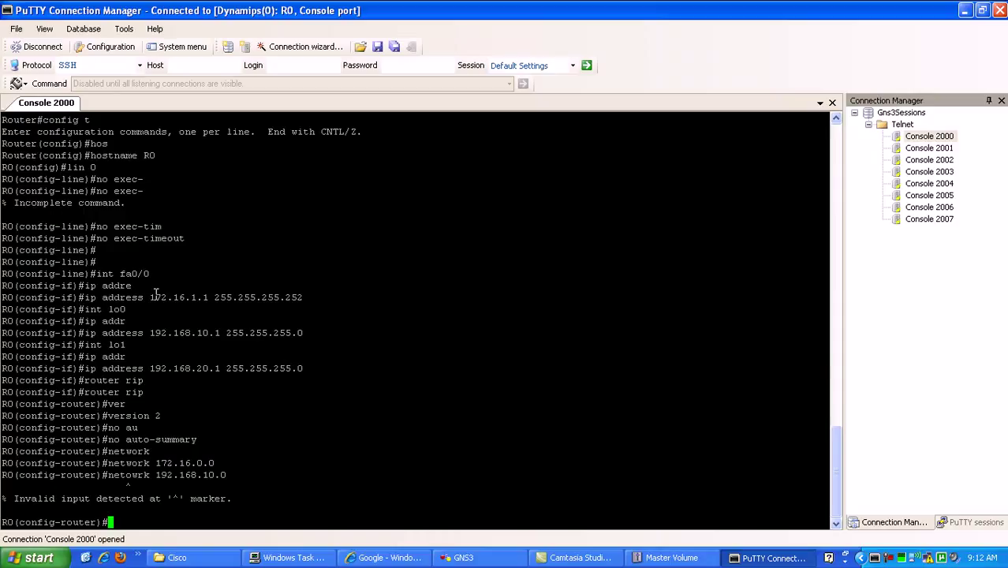
type("netowrk")
key("BackSpace")
key("BackSpace")
key("BackSpace")
key("BackSpace")
key("BackSpace")
type("work 192.168.10.")
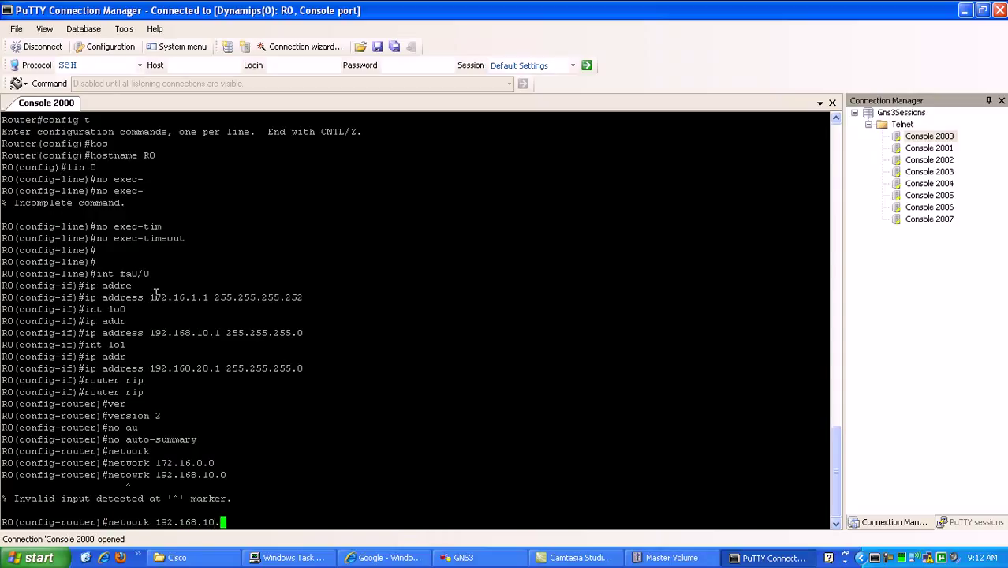
key("Return")
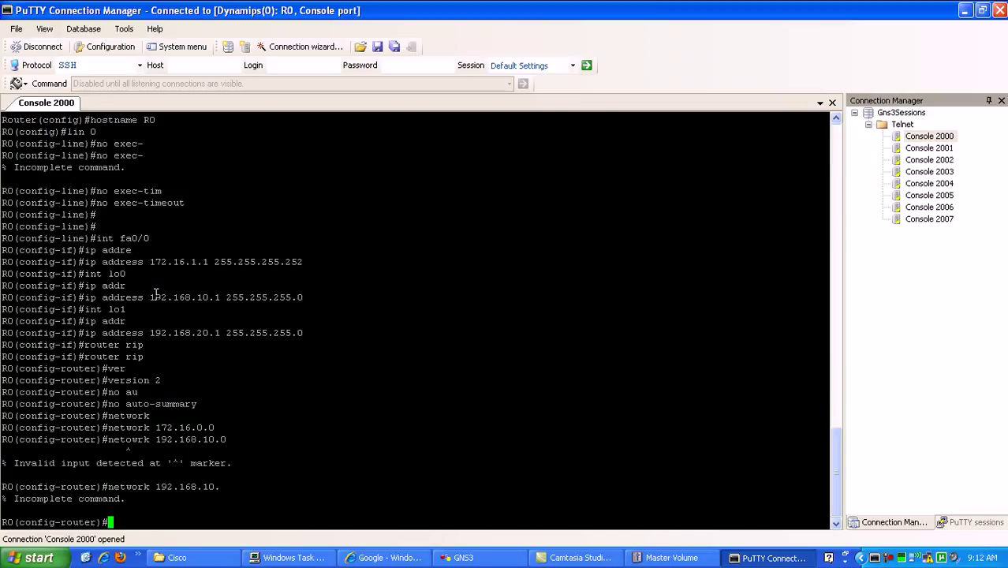
key("Up")
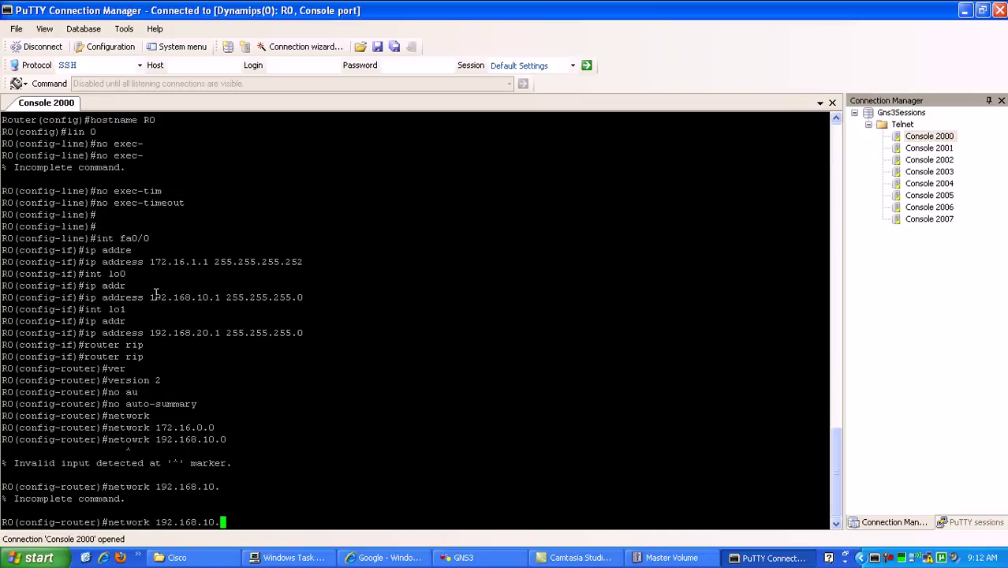
type("0")
key("Return")
key("Up")
key("BackSpace")
key("BackSpace")
key("BackSpace")
key("BackSpace")
type("20.0")
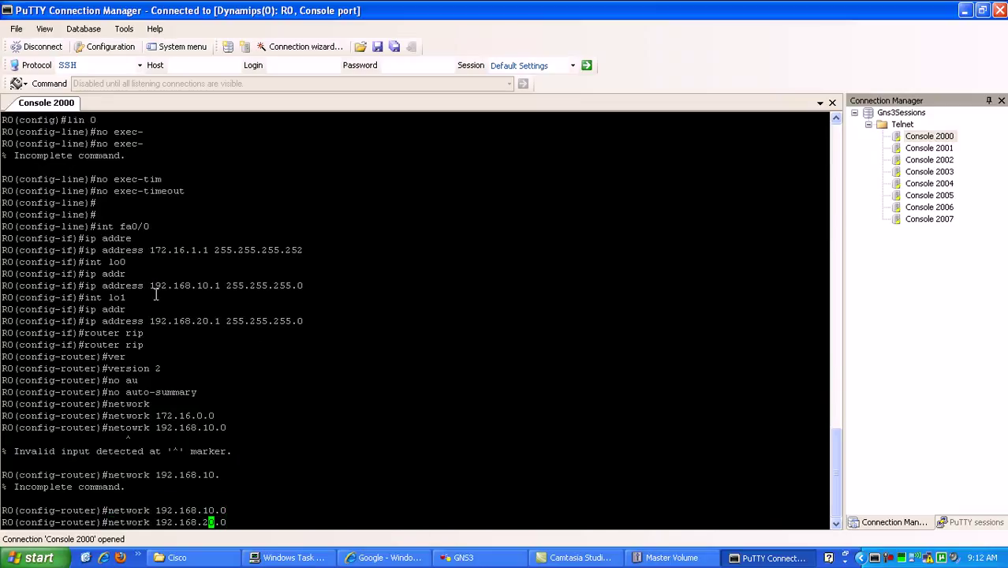
key("Return")
Step: Exit configuration mode with end and enter show ip protocols
type("end")
key("Return")
type("sh")
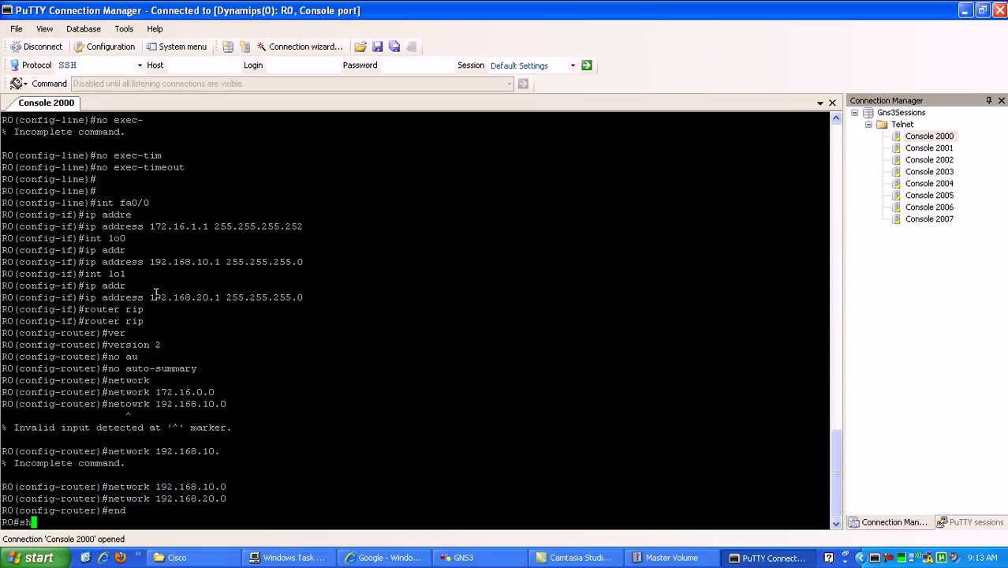
type("ow ip protocols")
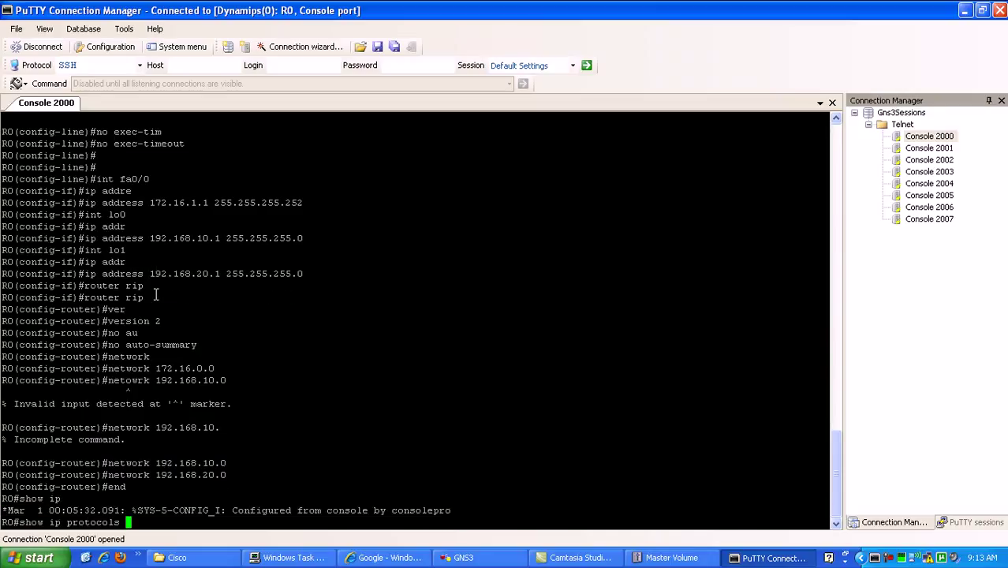
Step: Run show ip protocols on R0, remove the pasted text, and highlight the advertised network lines
key("Return")
right_click(181, 339)
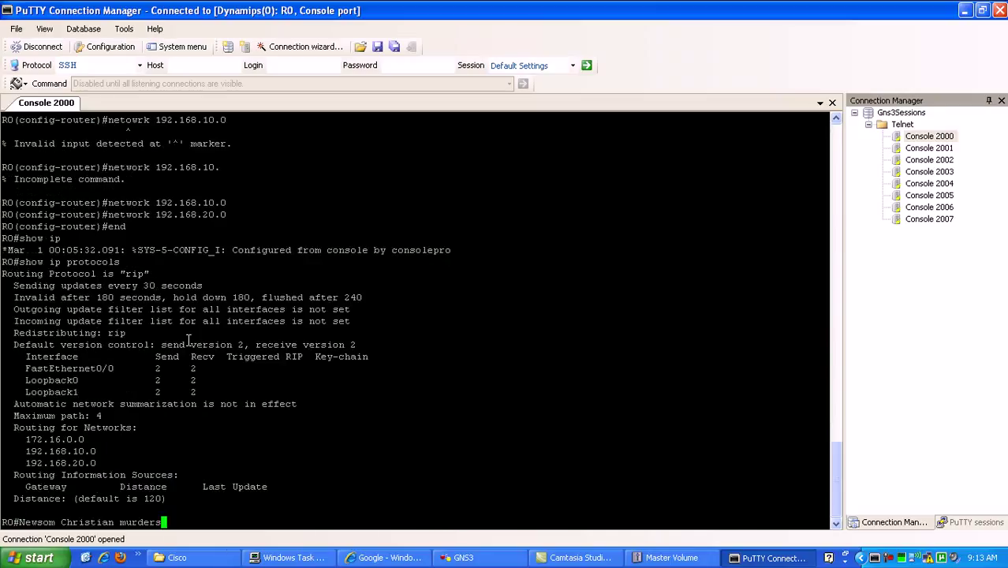
key("BackSpace")
key("BackSpace")
key("BackSpace")
key("BackSpace")
key("BackSpace")
key("BackSpace")
key("BackSpace")
key("BackSpace")
key("BackSpace")
key("BackSpace")
key("BackSpace")
key("BackSpace")
key("BackSpace")
key("BackSpace")
key("BackSpace")
key("BackSpace")
key("BackSpace")
key("BackSpace")
key("BackSpace")
key("BackSpace")
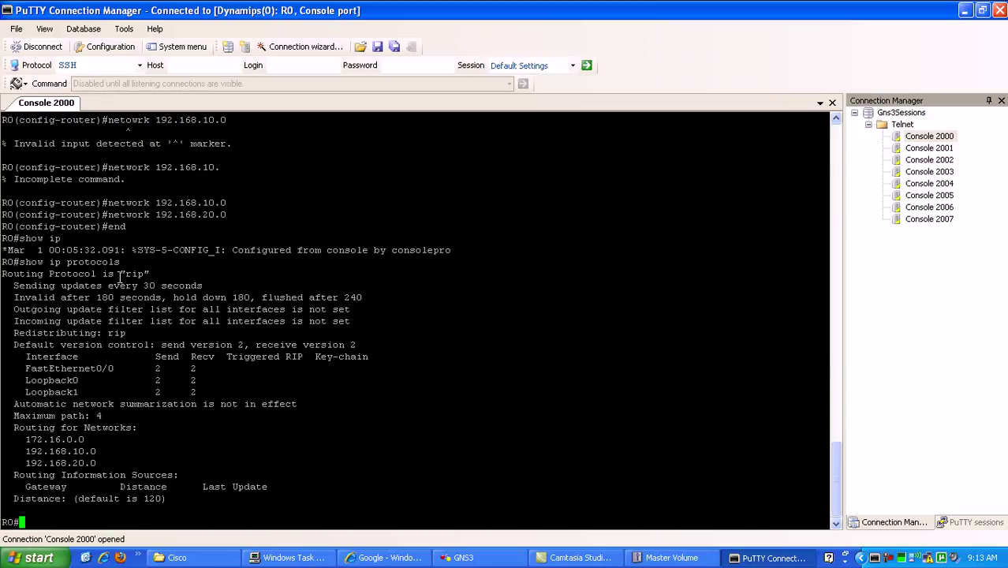
left_click_drag(62, 274, 78, 277)
left_click_drag(34, 442, 92, 463)
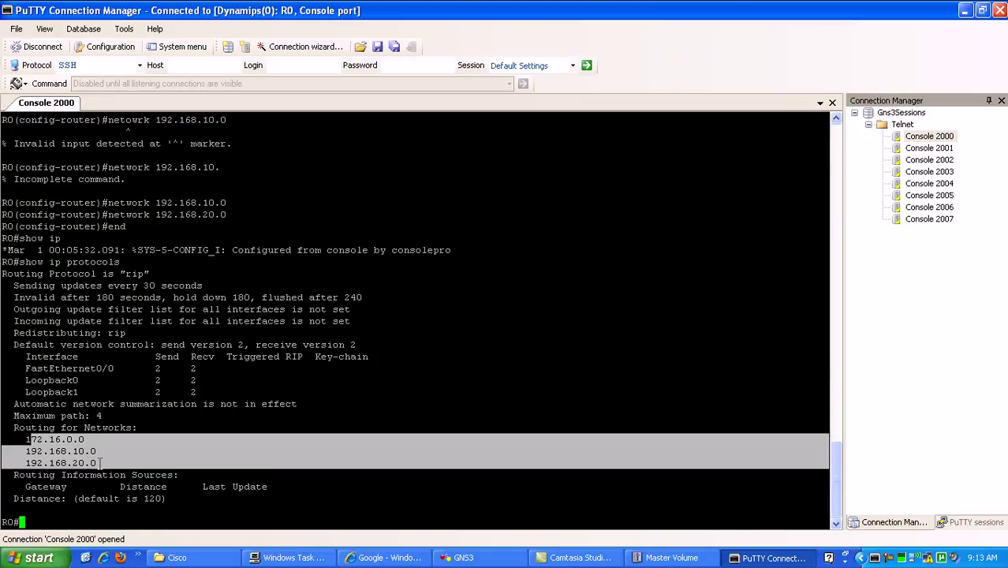
left_click(67, 438)
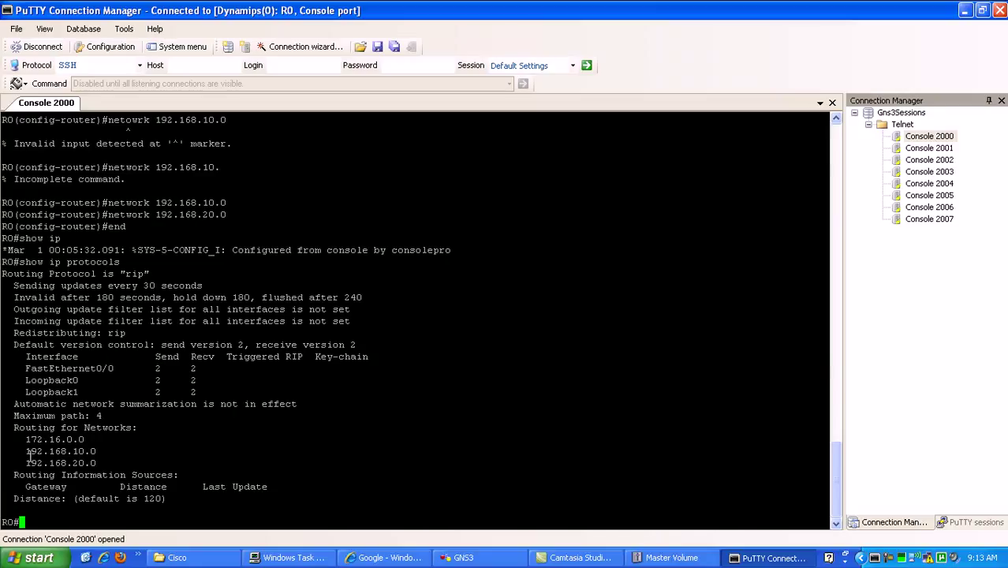
left_click_drag(28, 450, 87, 461)
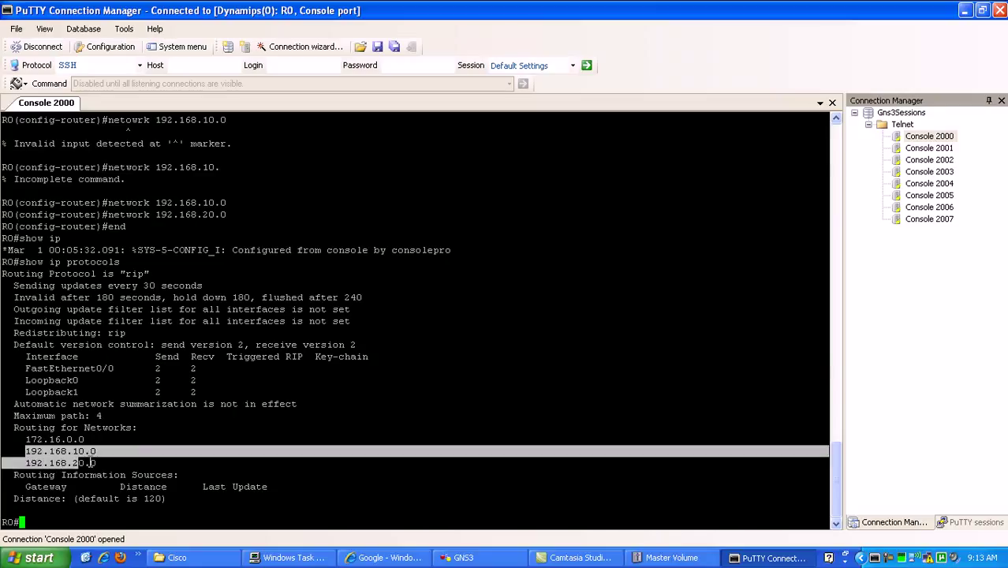
left_click(95, 465)
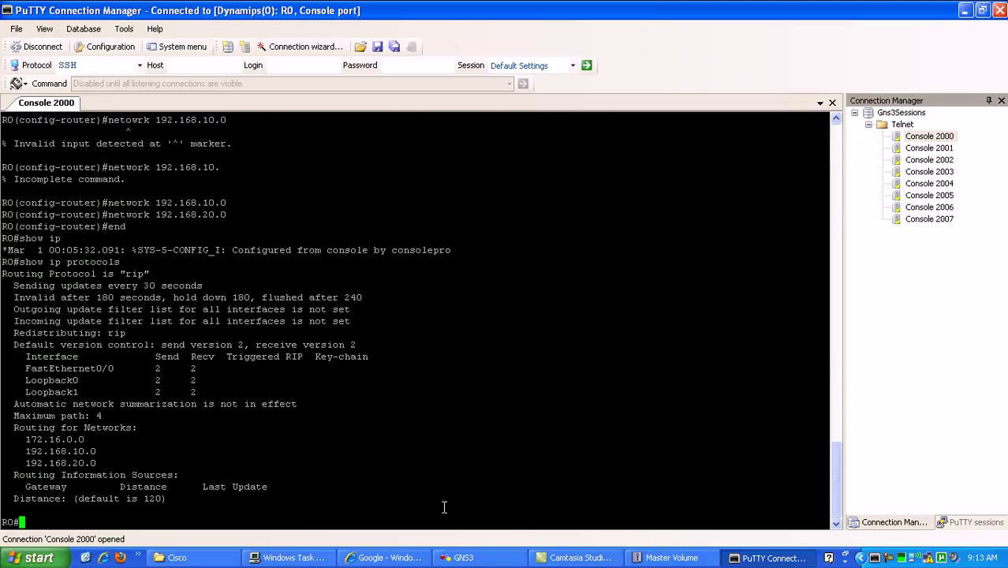
Step: Open the Console 2002 session to R1 from the Connection Manager tree
left_click(942, 149)
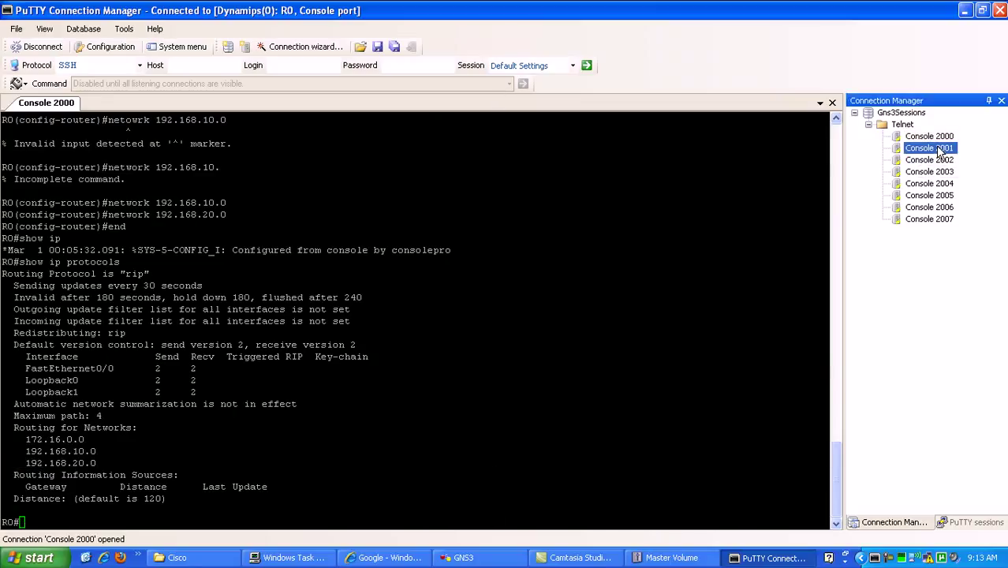
double_click(942, 149)
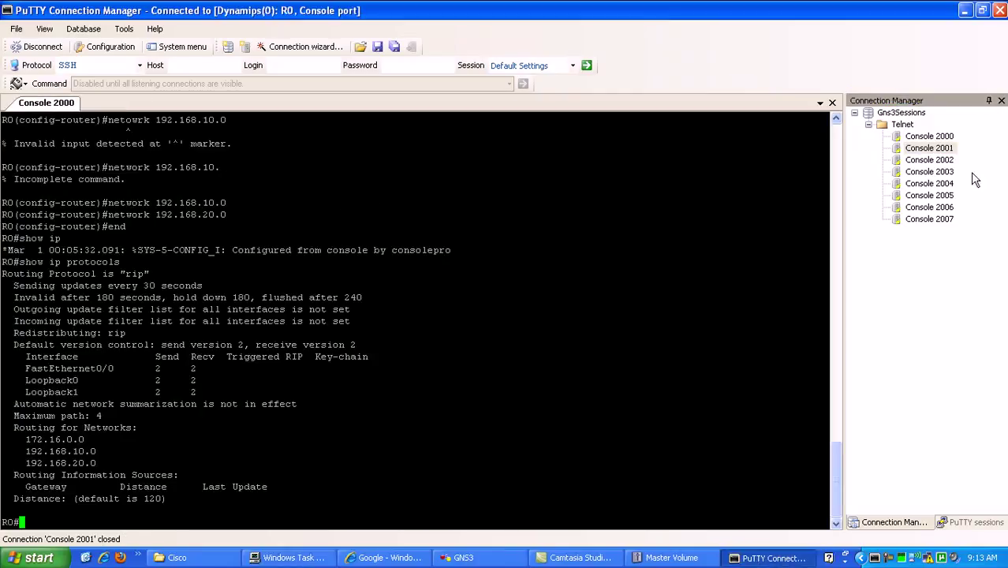
left_click(946, 161)
double_click(951, 163)
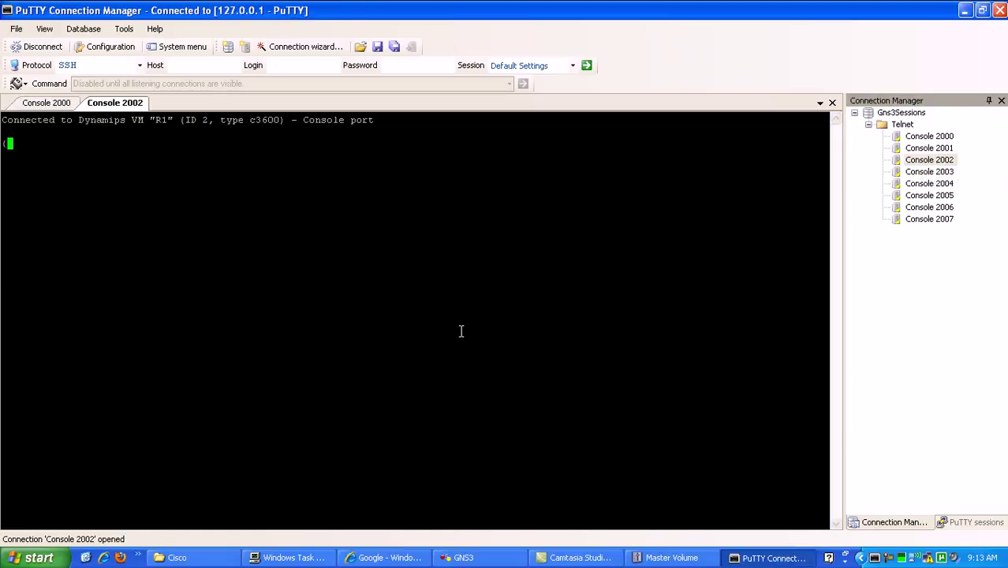
Step: Answer no to R1's initial configuration dialog and reach the Router> prompt
type("no")
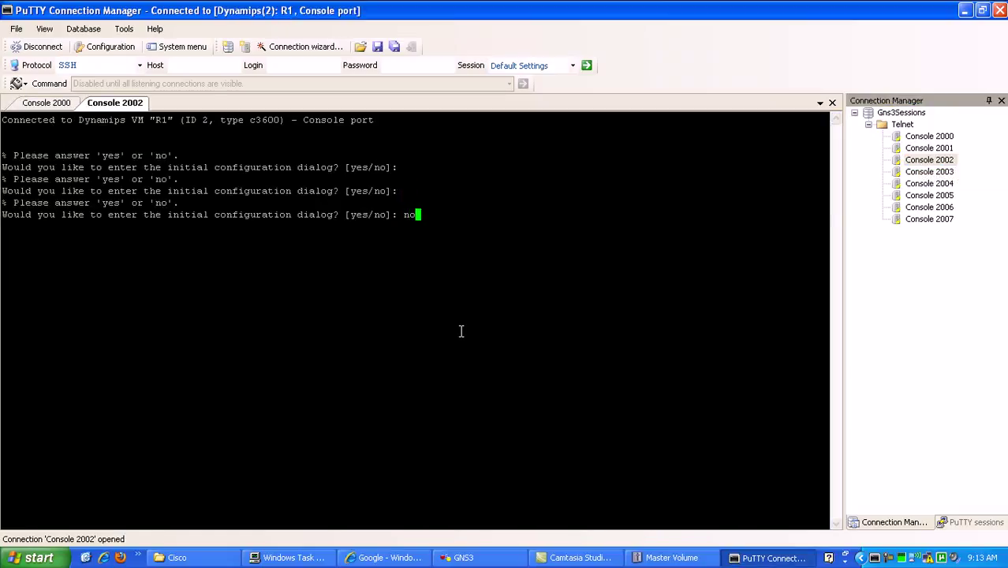
key("BackSpace")
key("BackSpace")
type("no")
key("Return")
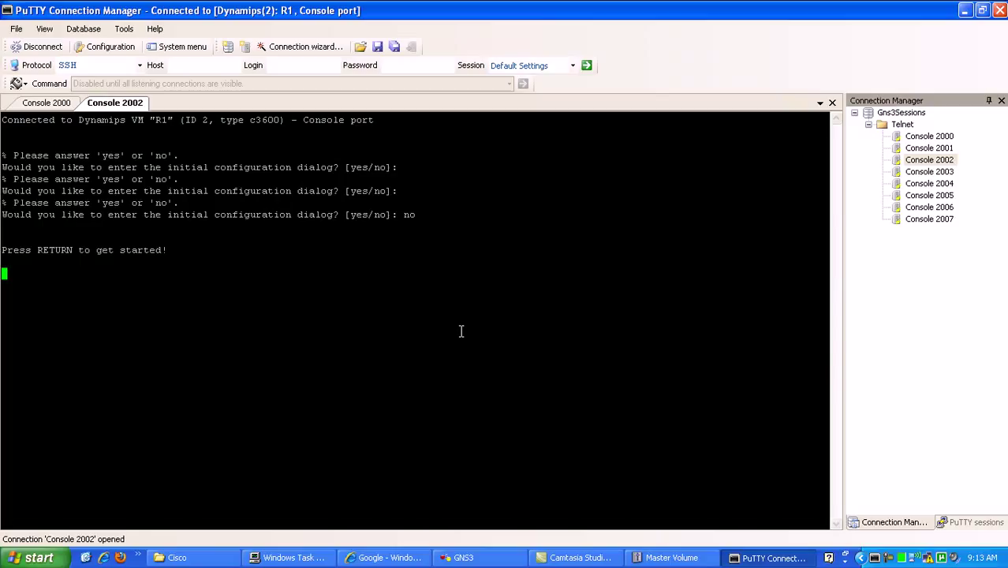
key("Return")
key("Return")
key("Return")
key("Return")
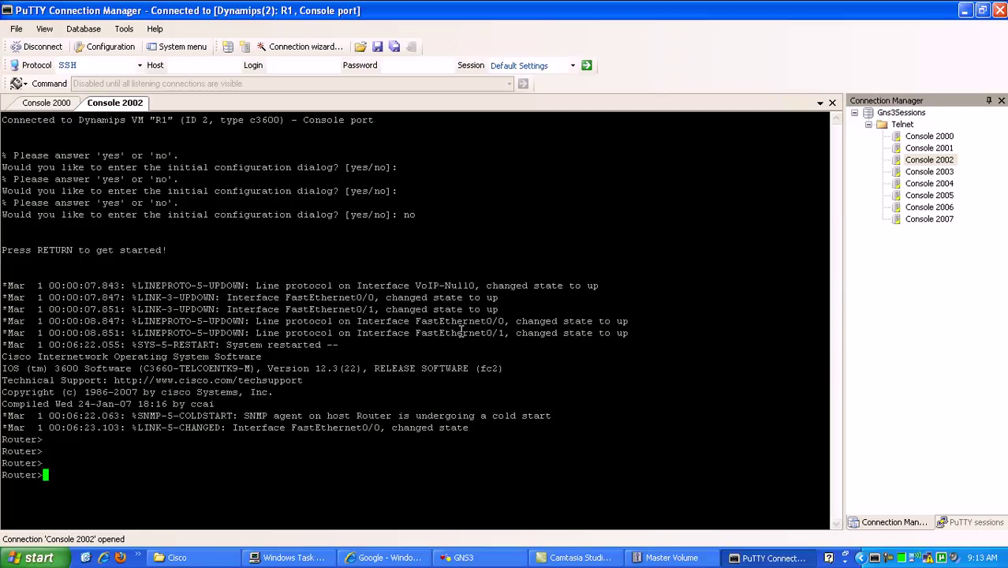
Step: Enter global configuration mode on R1 and set its hostname to R1
key("Return")
key("Return")
key("Return")
key("Return")
type("en")
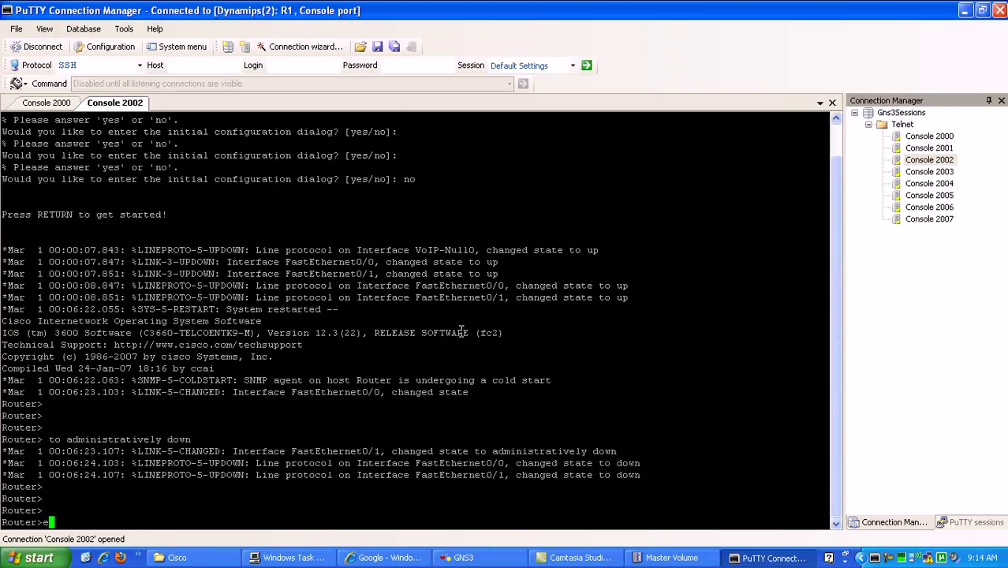
key("Return")
type("config t")
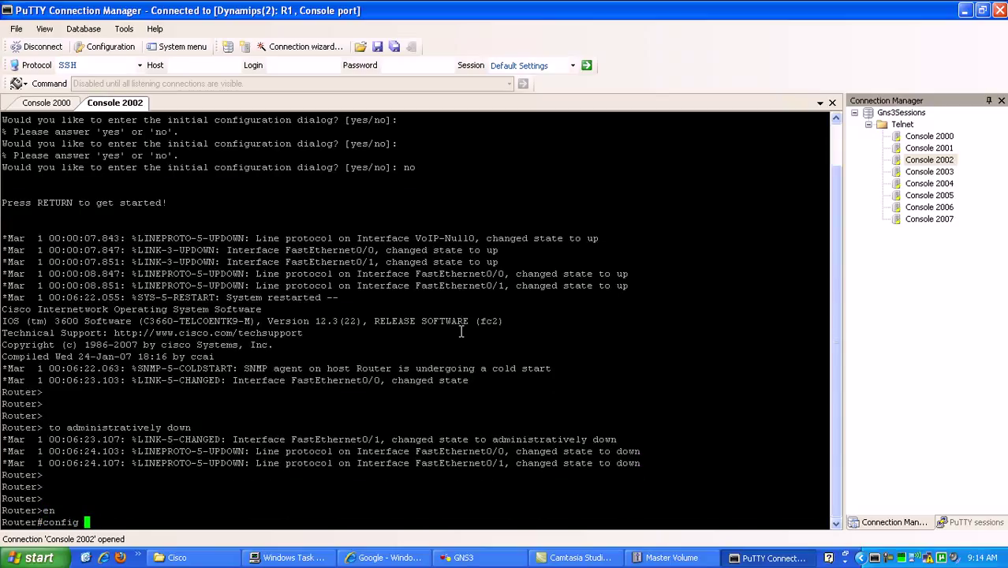
key("Return")
type("hos")
key("Tab")
type("R1")
key("Return")
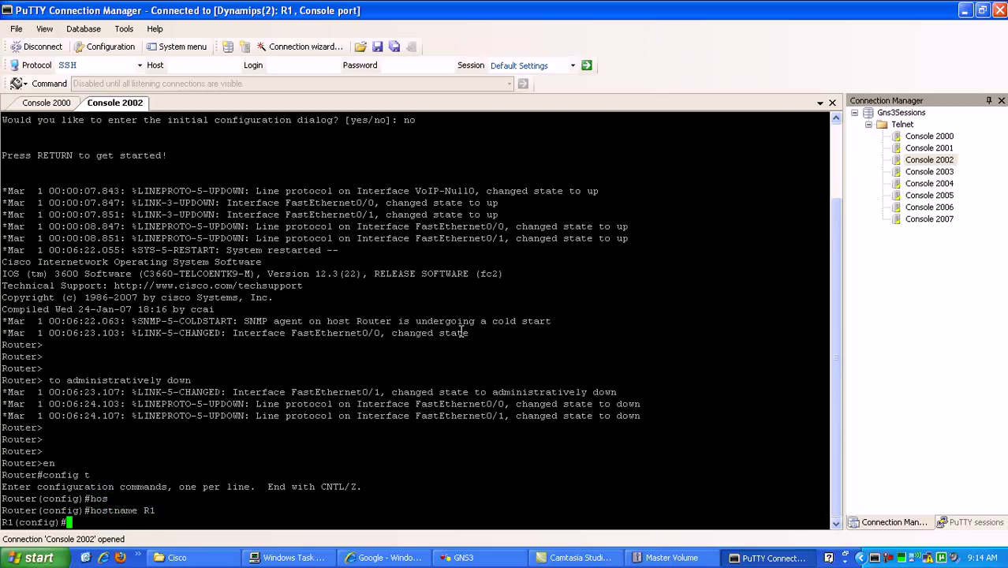
Step: Disable the exec timeout on R1's console line 0
type("lin con 0")
key("Return")
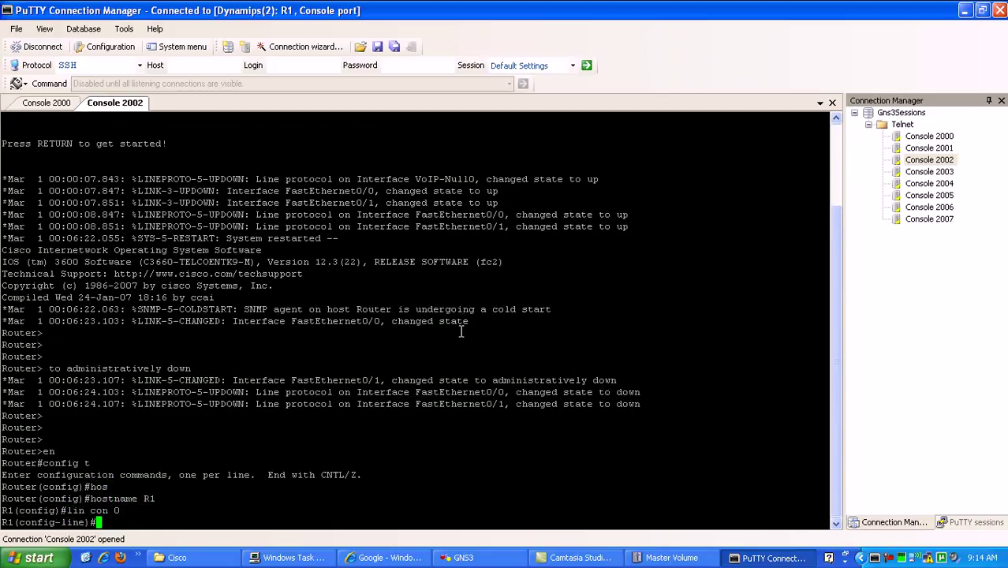
type("no exec-tim")
key("Tab")
key("Return")
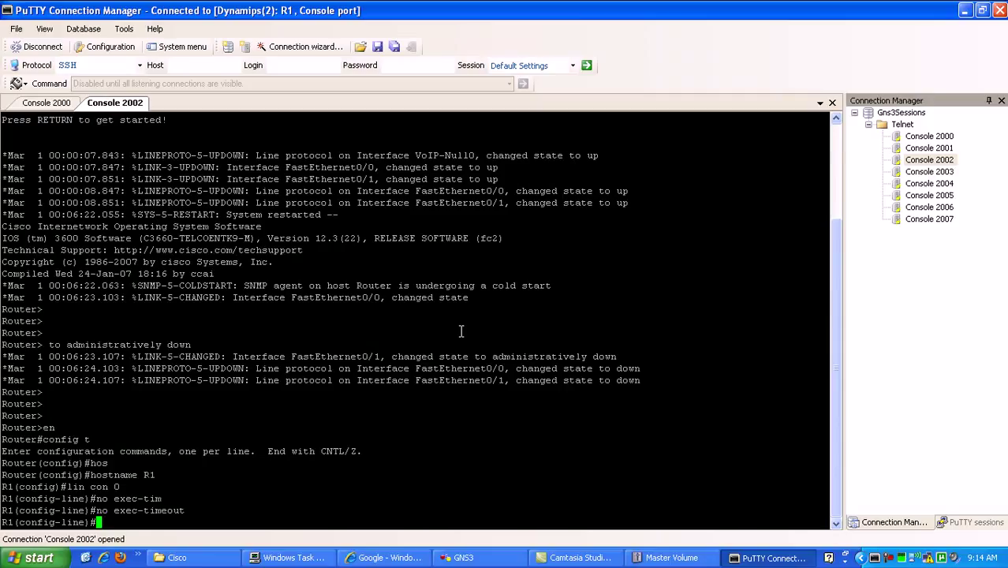
Step: Assign 172.16.1.2 255.255.255.252 to R1's FastEthernet0/0
type("int fa0/0")
key("Return")
type("ip")
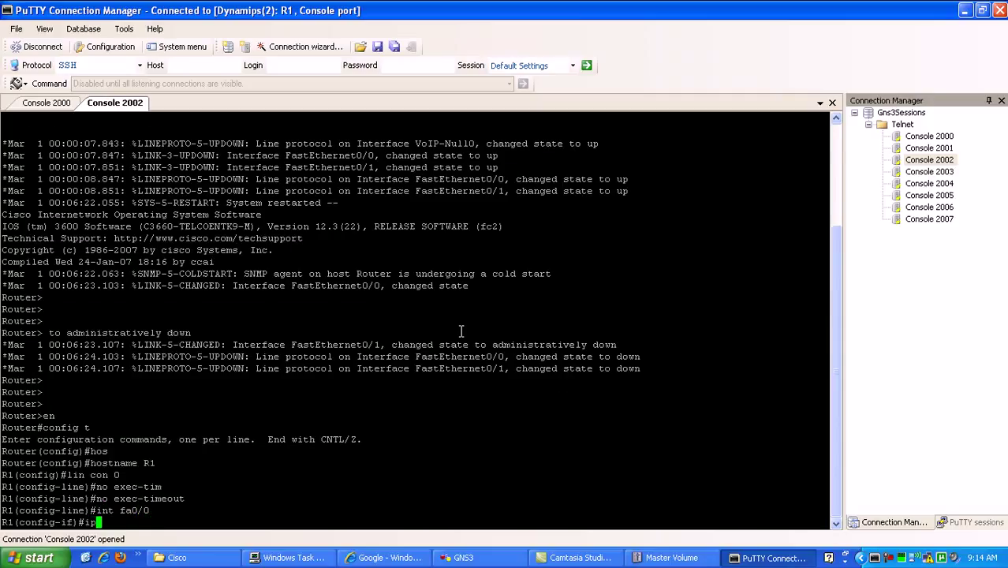
type(" addr")
key("Tab")
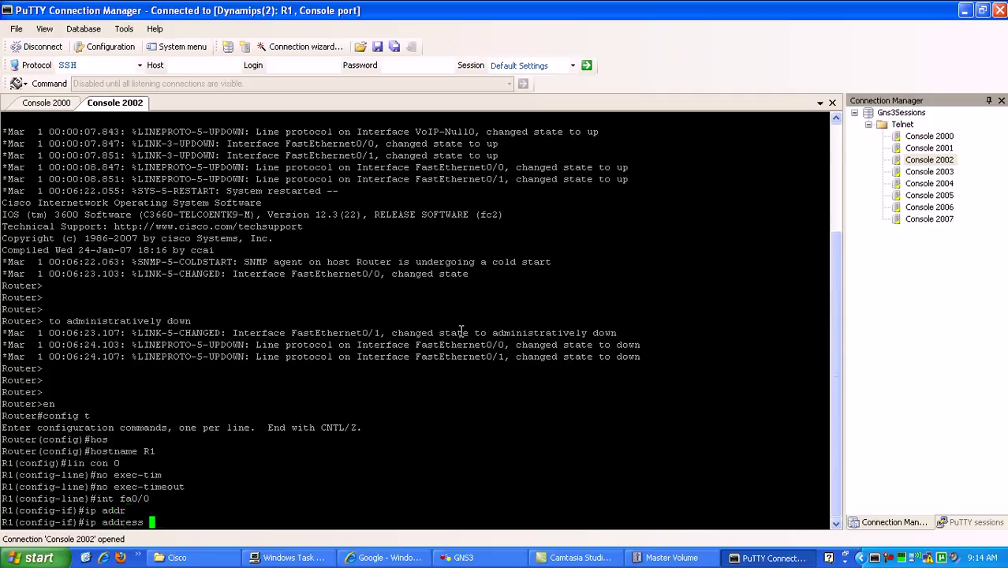
type("172.16.1.2 255.255.255.252")
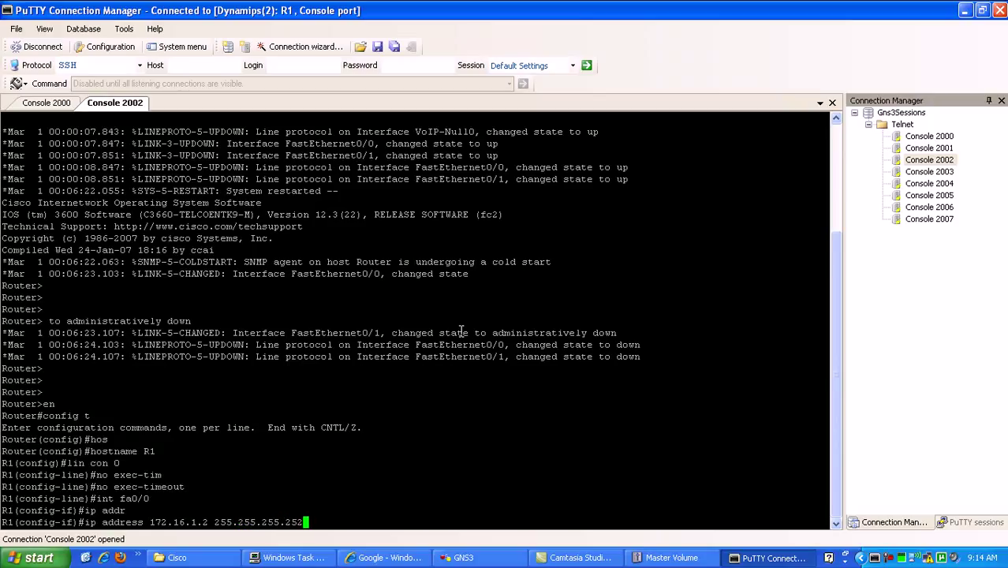
key("Return")
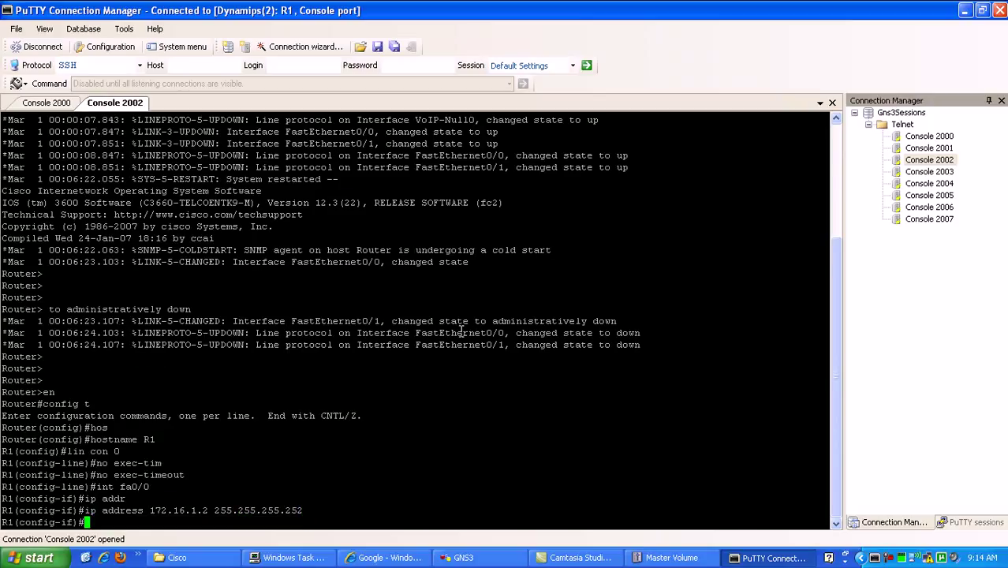
Step: Assign 192.168.1.1 255.255.255.0 to R1's Loopback0
type("int lo0")
key("Return")
type("ip a")
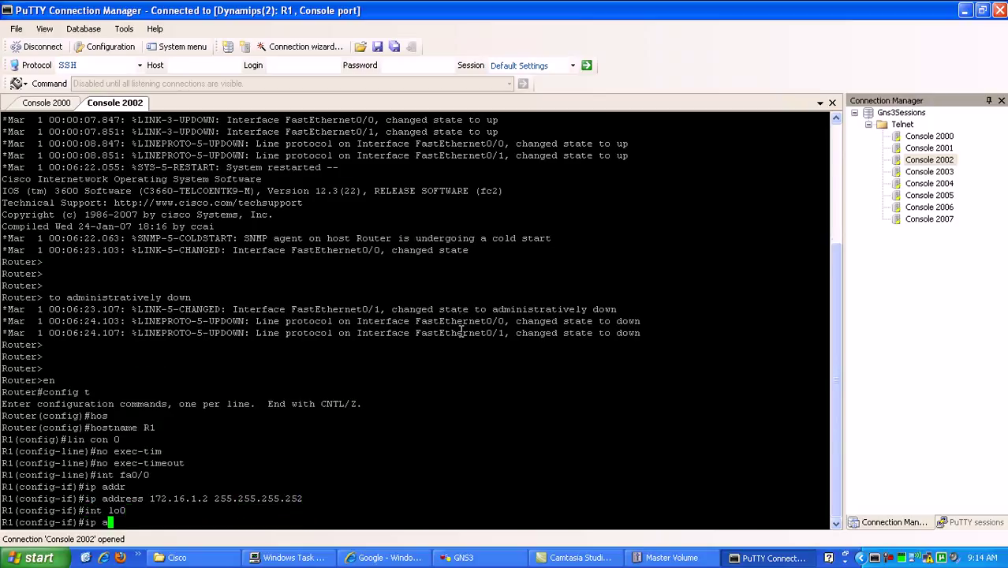
type("ddr")
key("Tab")
type("192.1")
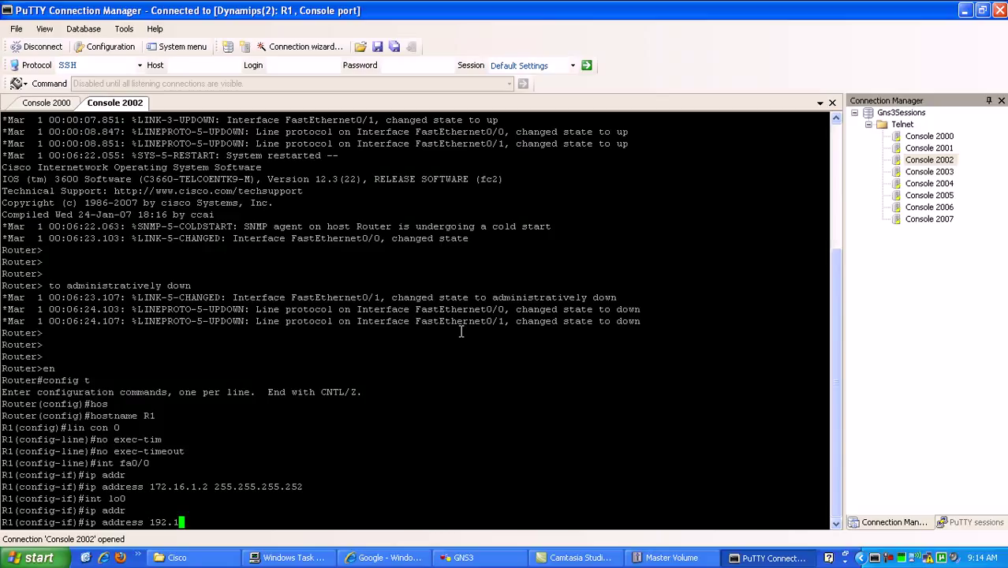
type("68.1.1 255.255.255.0")
key("Return")
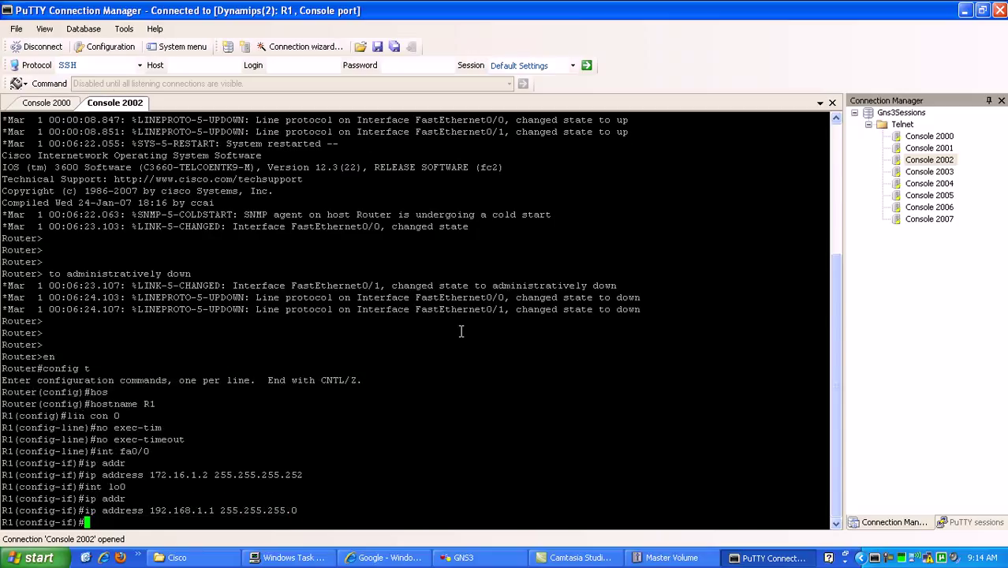
Step: Start RIP on R1 as version 2 with auto-summary turned off
type("router rip")
key("Return")
type("ver")
key("Tab")
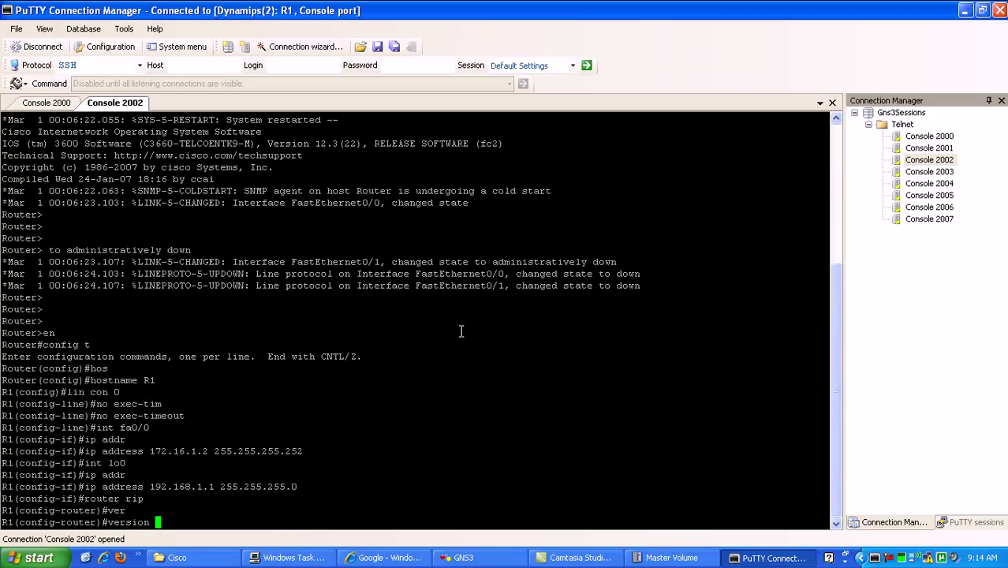
type("2")
key("Return")
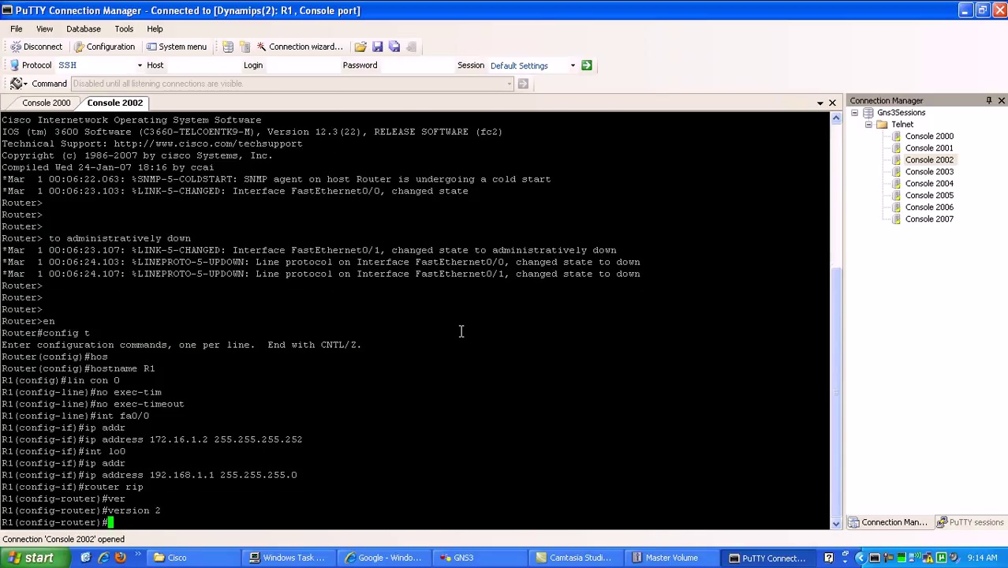
type("no au")
key("Tab")
key("Return")
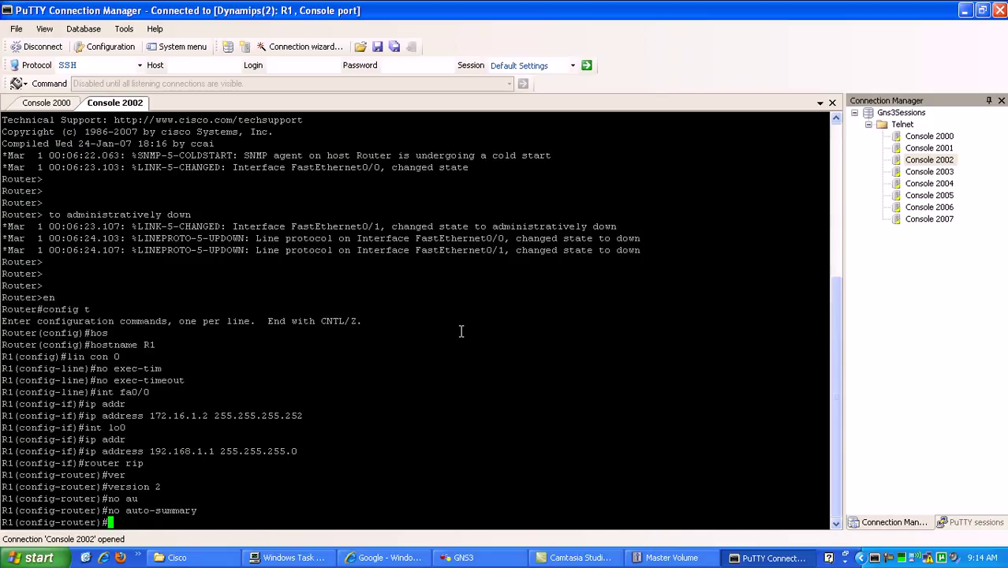
Step: Advertise networks 172.16.0.0 and 192.168.1.0 in RIP, then exit configuration mode
type("network 172.16")
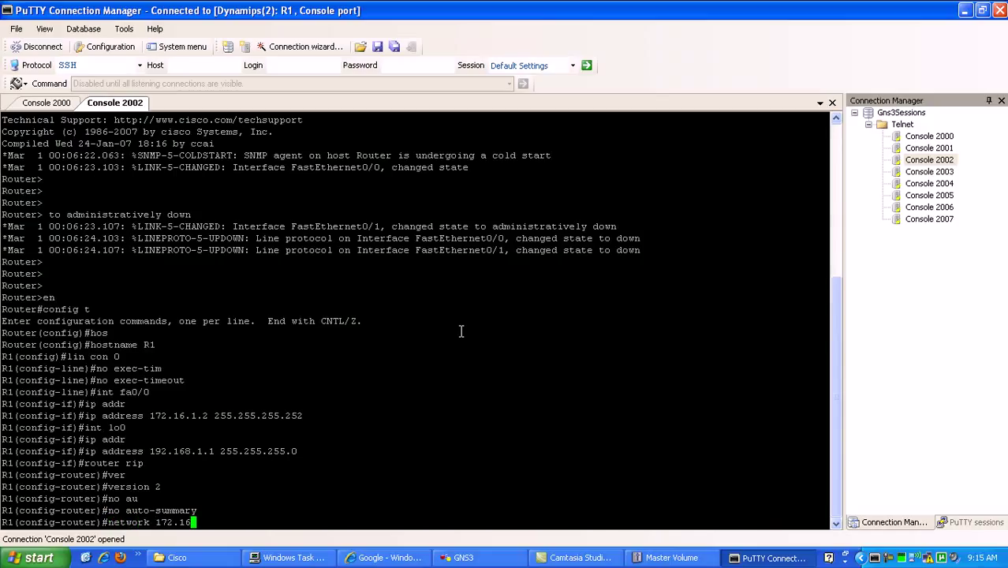
type(".0.0")
key("Return")
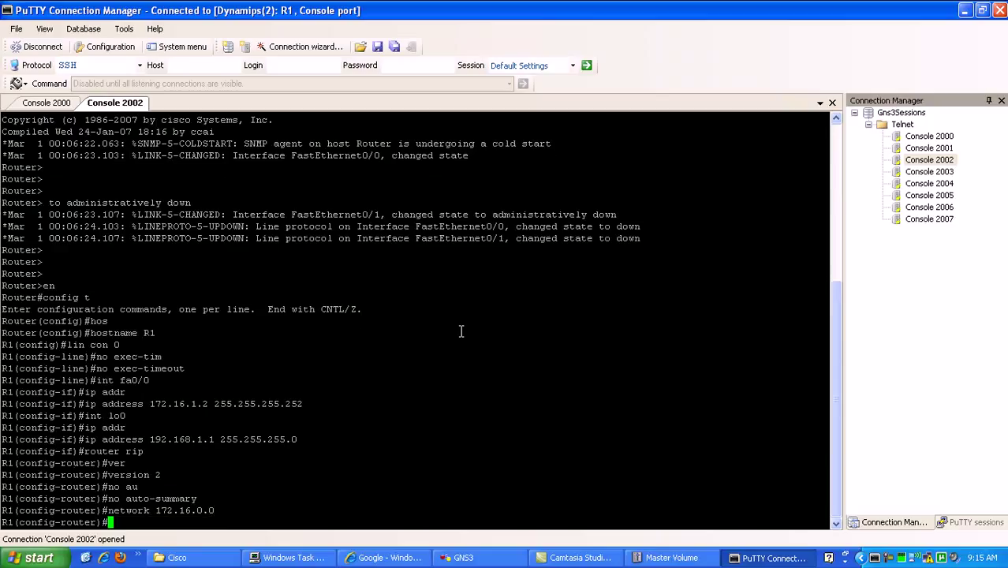
type("network 192.1681")
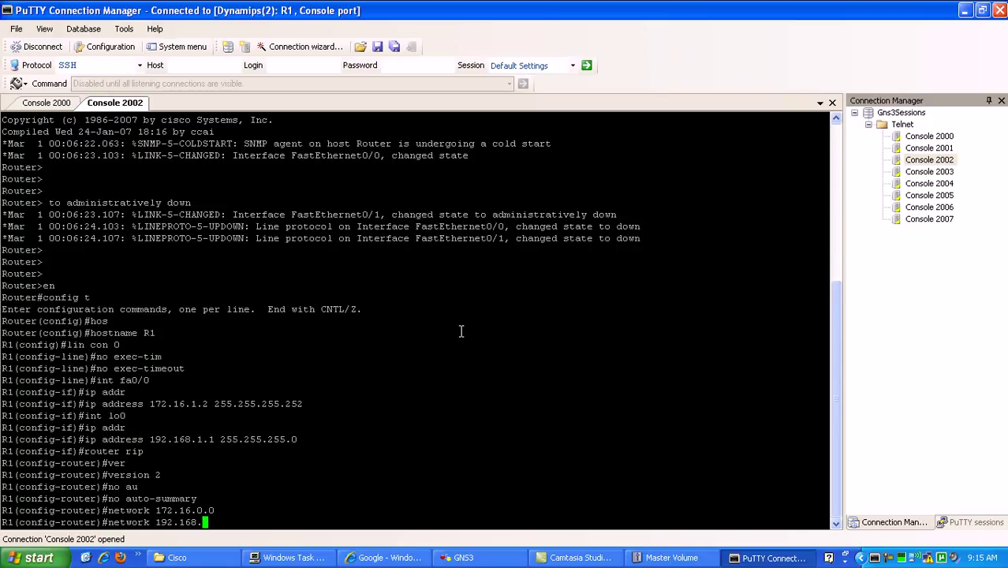
key("BackSpace")
type(".1.0")
key("Return")
type("end")
key("Return")
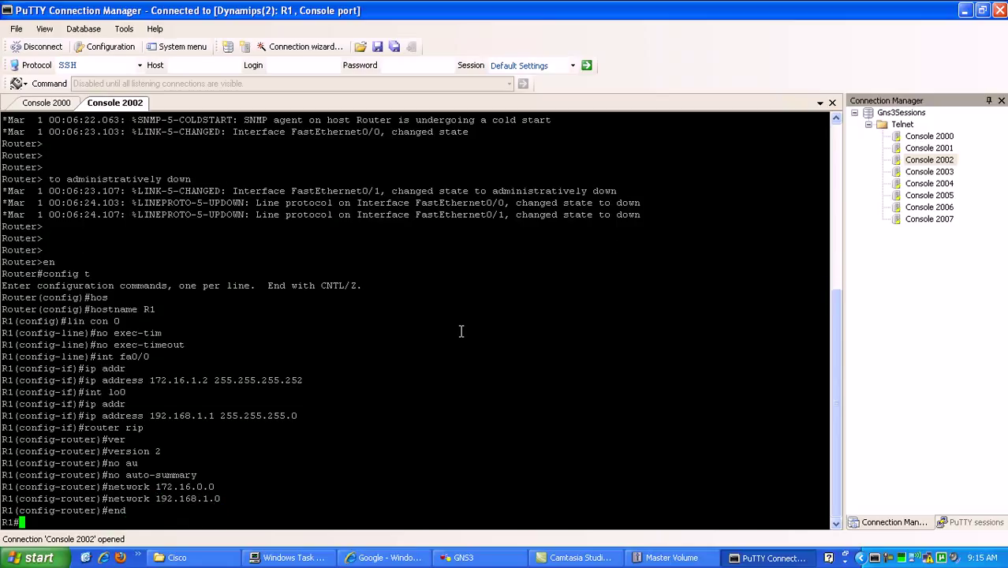
Step: Show R1's IP protocols and highlight the rip protocol and FastEthernet0/0/Loopback0 network lines
type("show ip pro")
key("Tab")
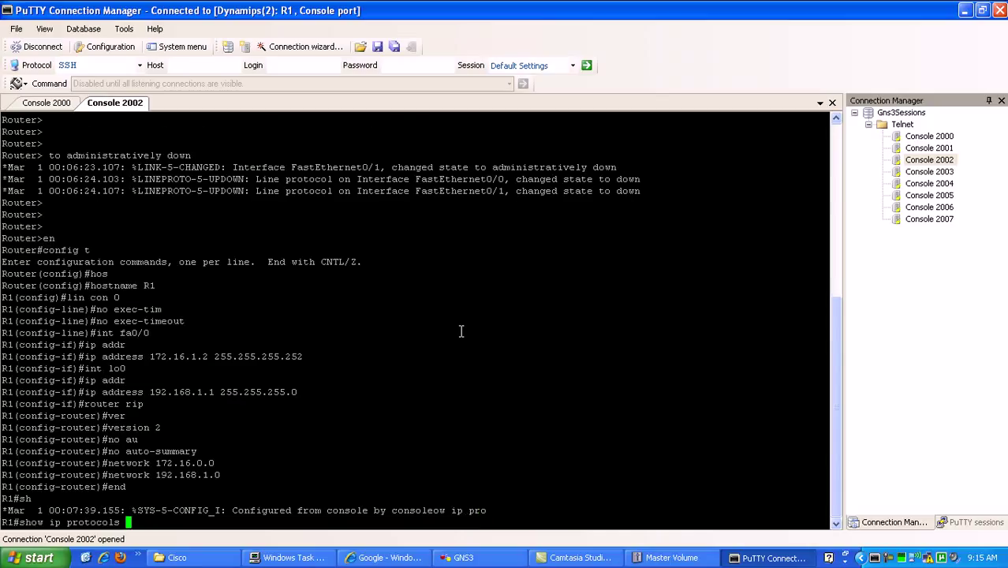
key("Return")
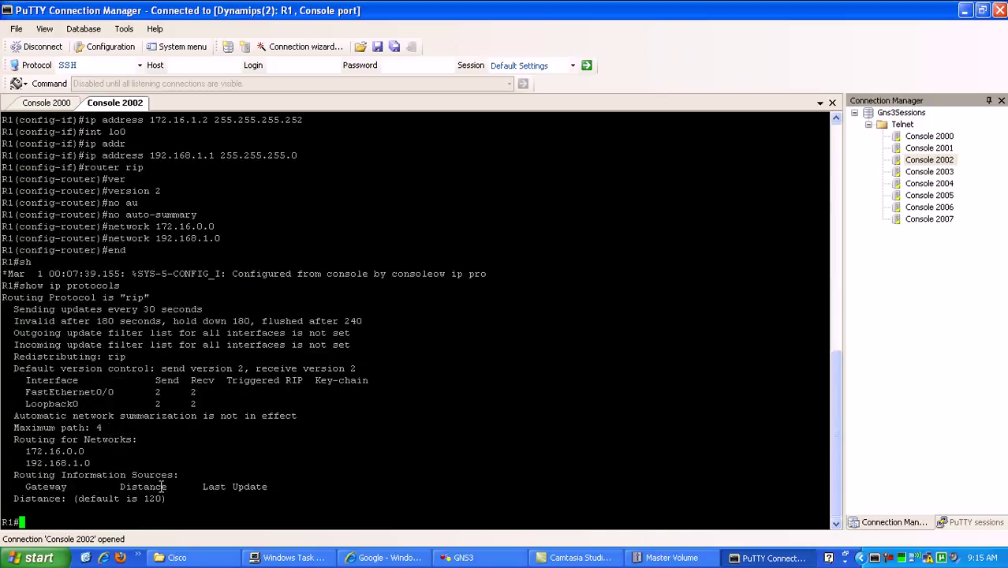
left_click_drag(24, 388, 98, 400)
left_click(129, 416)
left_click_drag(54, 298, 154, 298)
left_click(202, 350)
left_click_drag(120, 297, 140, 296)
left_click(130, 345)
Step: Display R1's routing table several times, showing only 192.168.1.0/24 connected on Loopback0
type("show ip route")
key("Return")
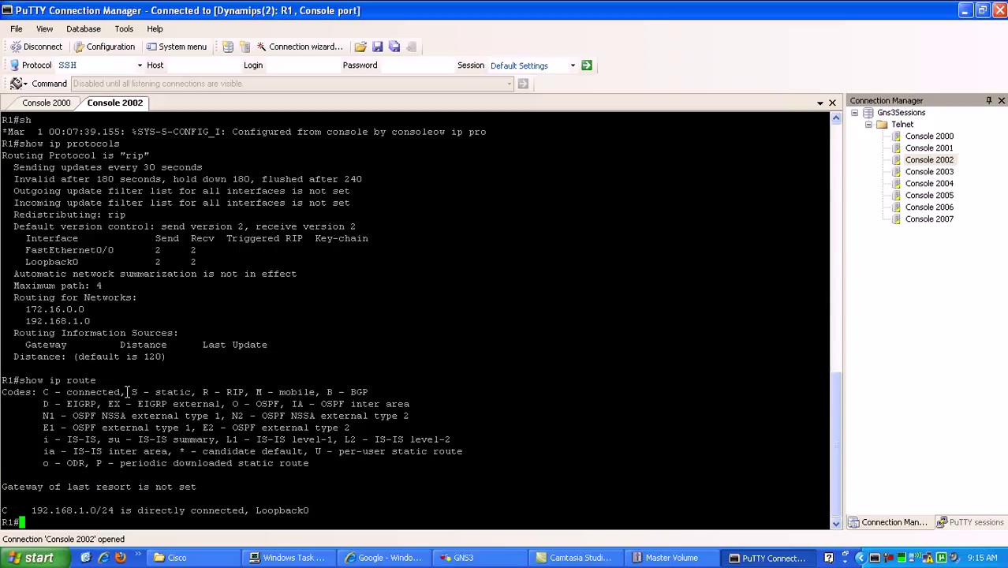
key("Up")
key("Return")
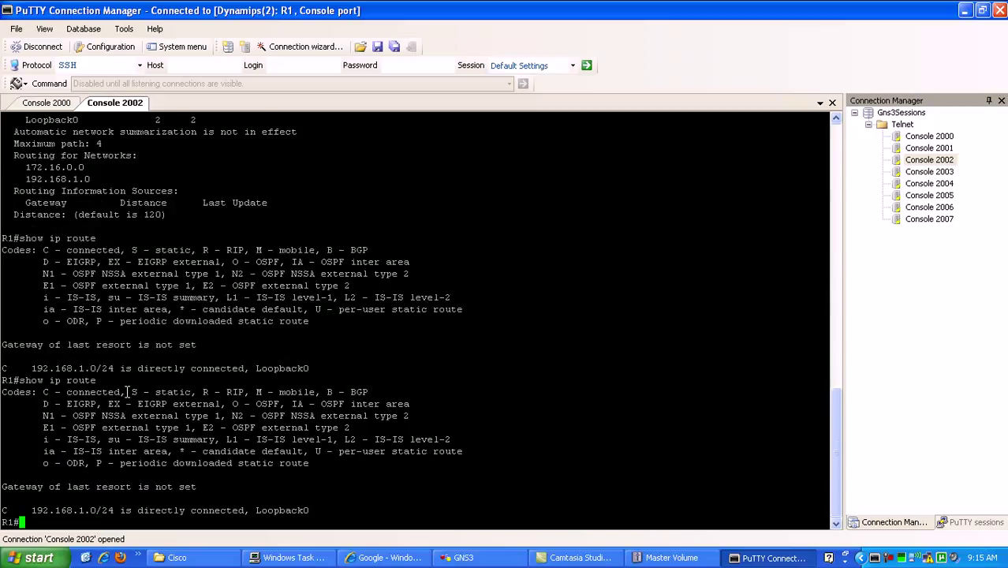
key("Up")
key("Return")
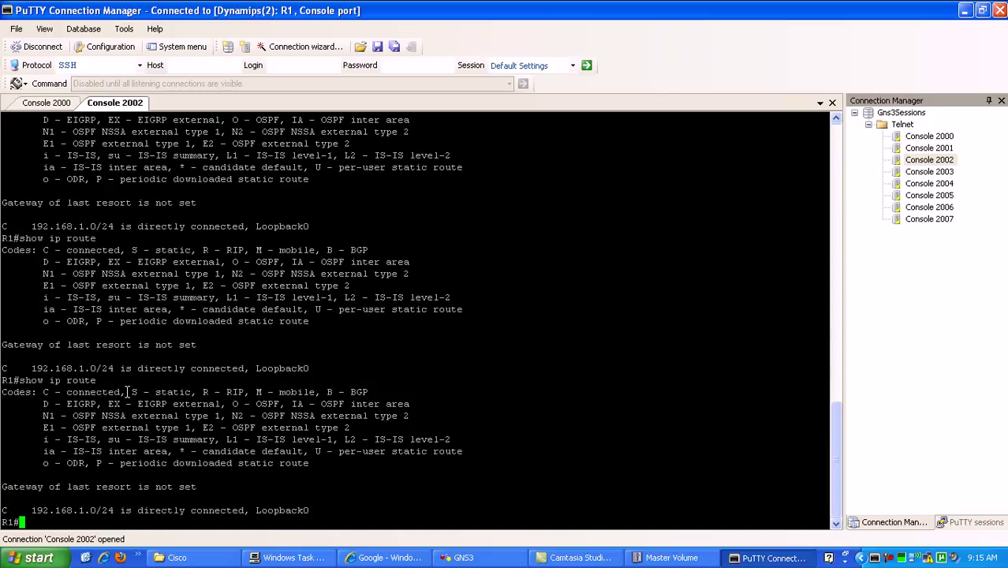
Step: Check R1's interface summary, then bring FastEthernet0/0 out of shutdown and exit configuration mode
type("show ip int bri")
key("Return")
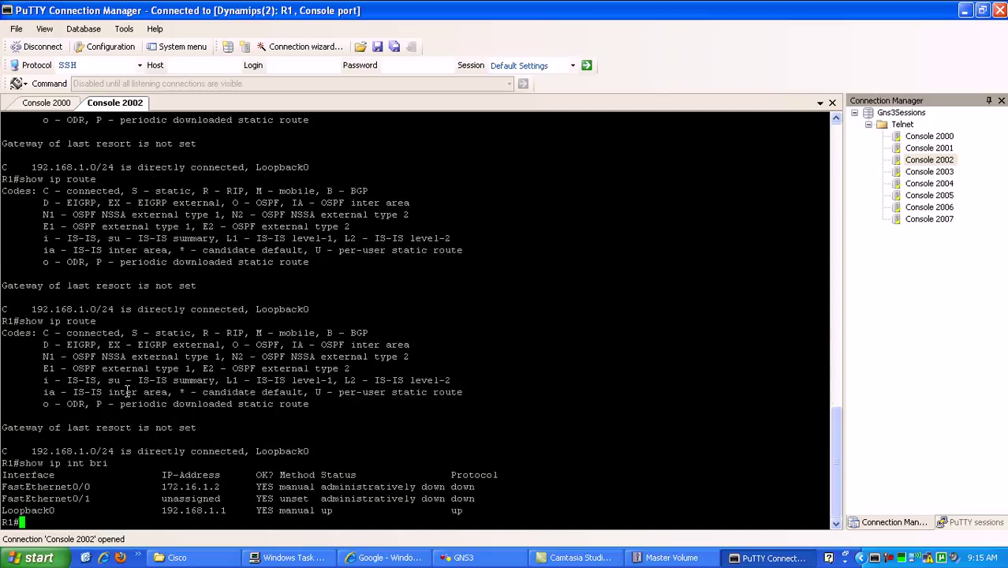
type("config t")
key("Return")
type("in")
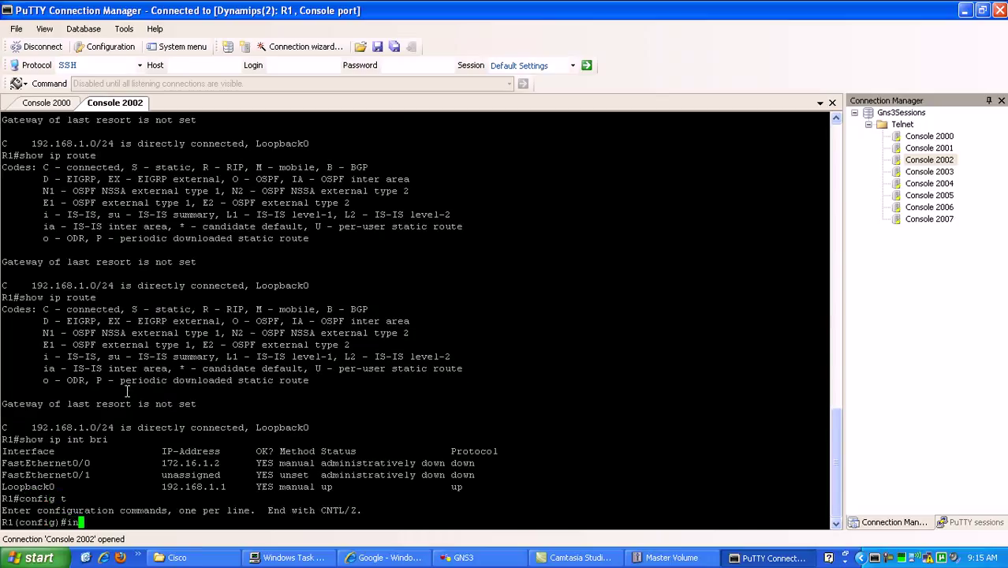
type("t fa0/0")
key("Return")
type("no shut")
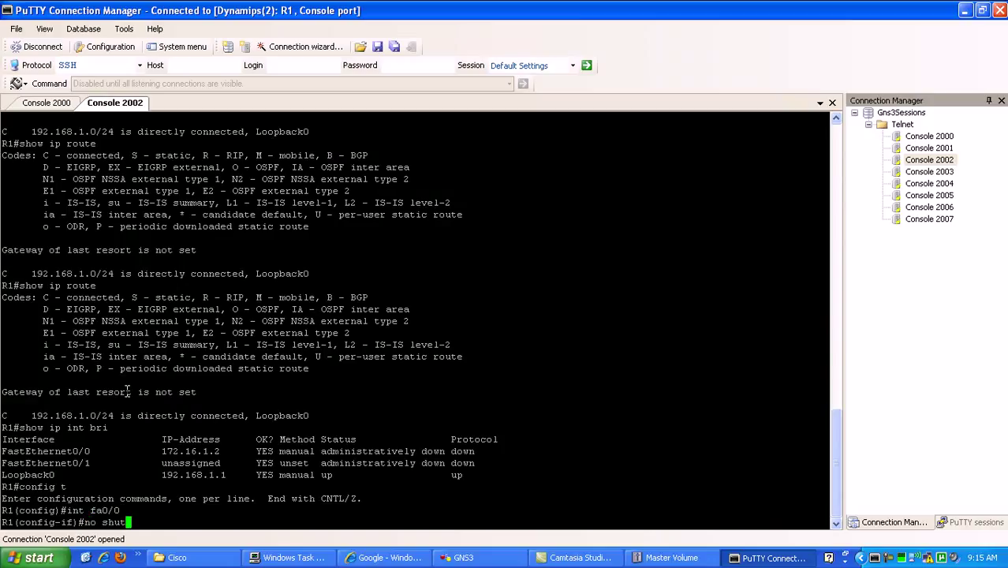
key("Return")
type("end")
key("Return")
key("Return")
key("Return")
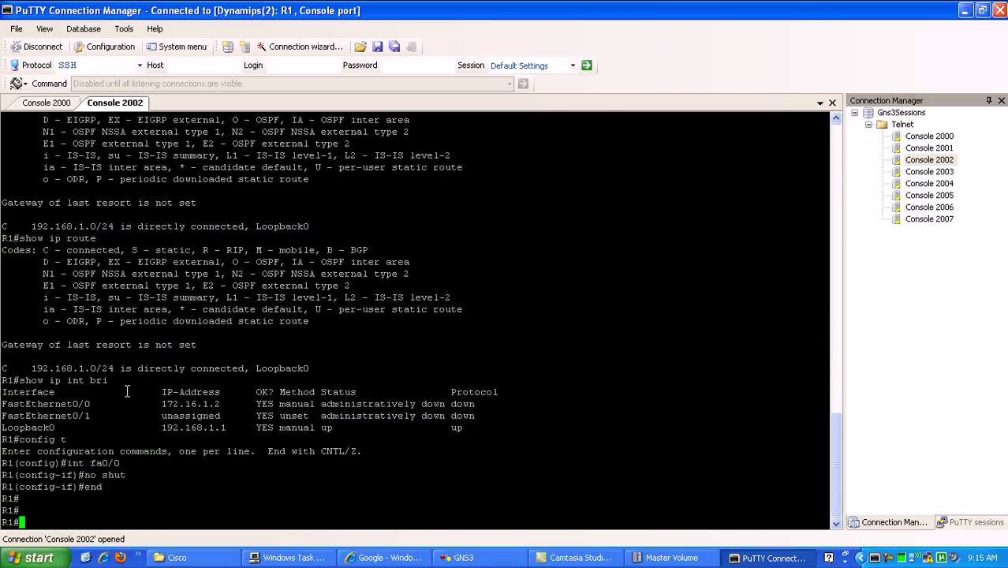
Step: On R0's console (Console 2000), list the brief interface status summary
left_click(45, 106)
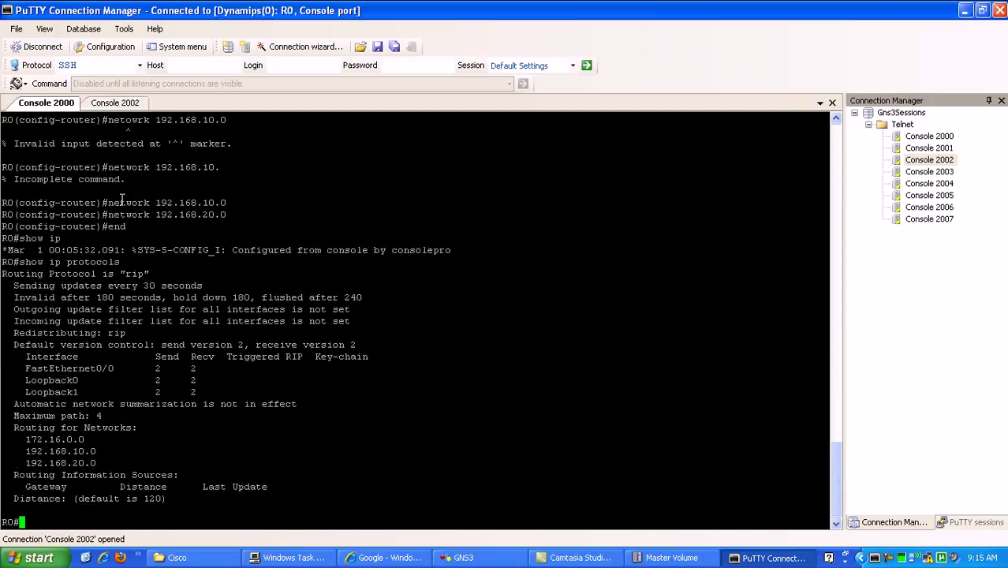
type("show ip int bri")
key("Return")
Step: Apply no shutdown to R0's FastEthernet0/0 and return to the privileged prompt
type("config t")
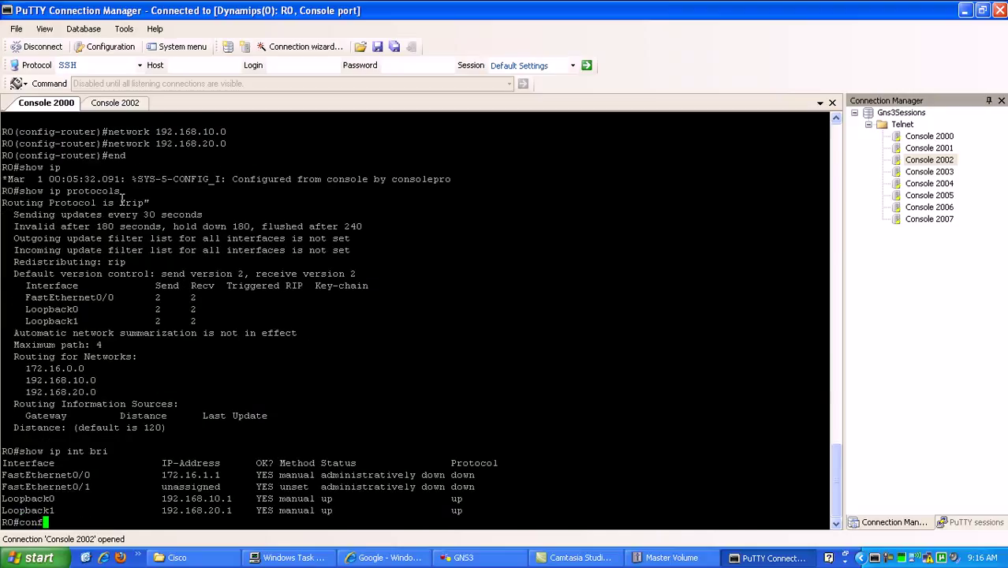
key("Return")
type("int fa0/")
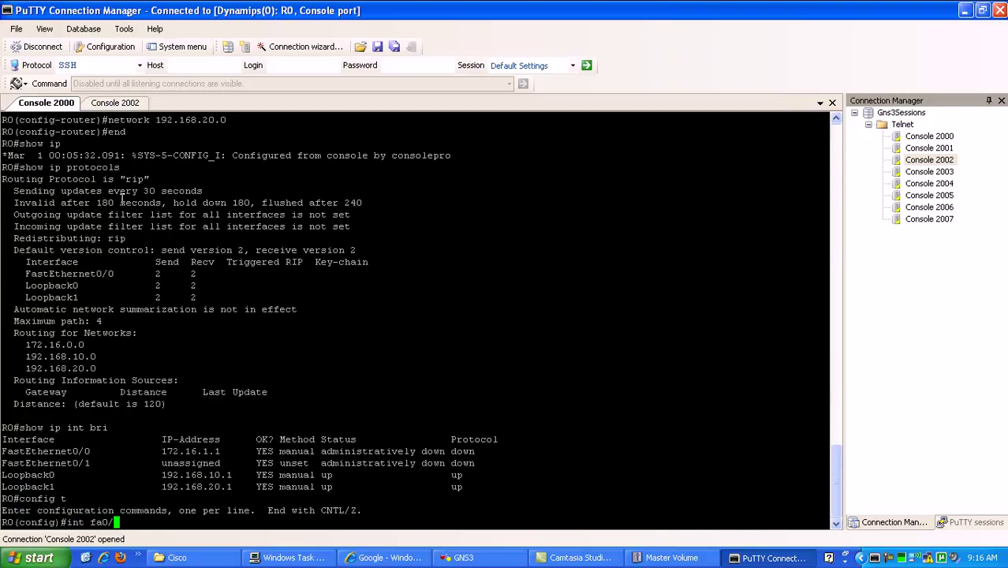
type("0")
key("Return")
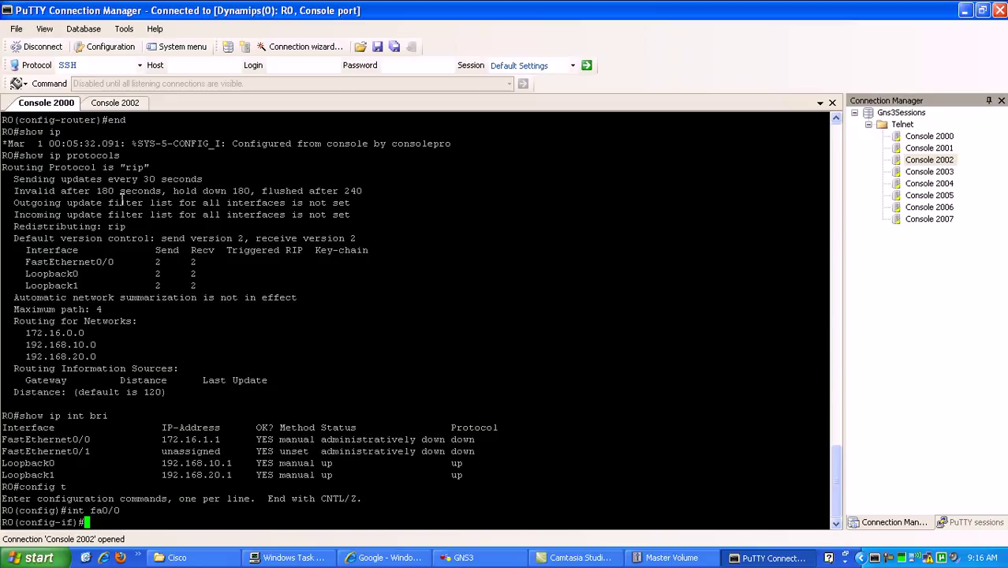
type("no shut")
key("Return")
type("en")
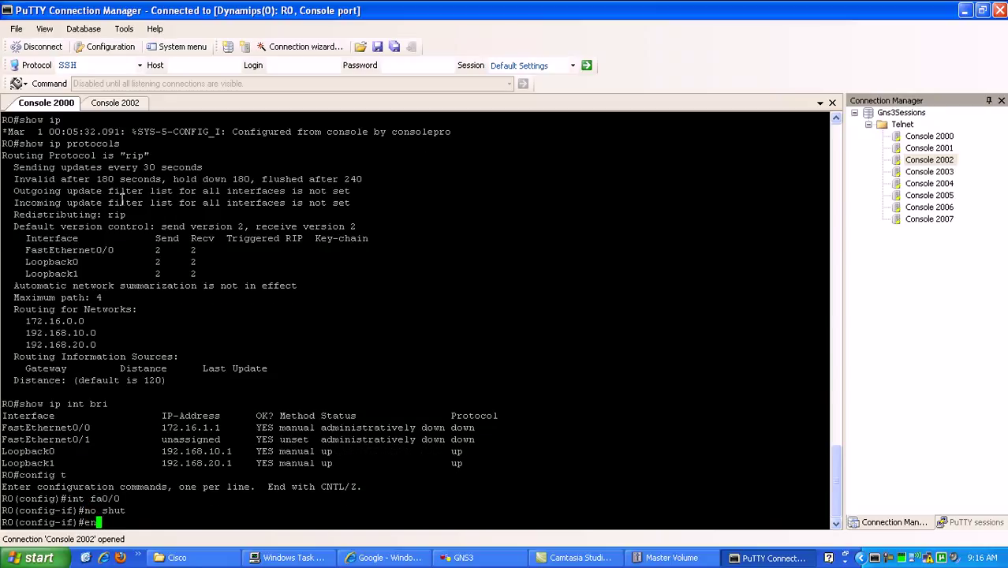
type("d")
key("Return")
key("Return")
key("Return")
key("Return")
key("Return")
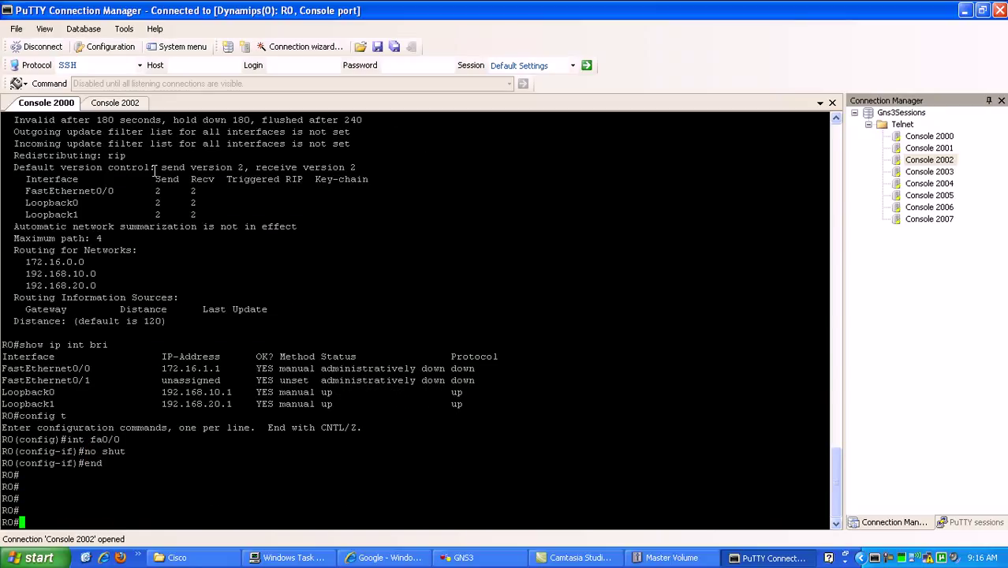
key("Return")
key("Return")
key("Return")
key("Return")
key("Return")
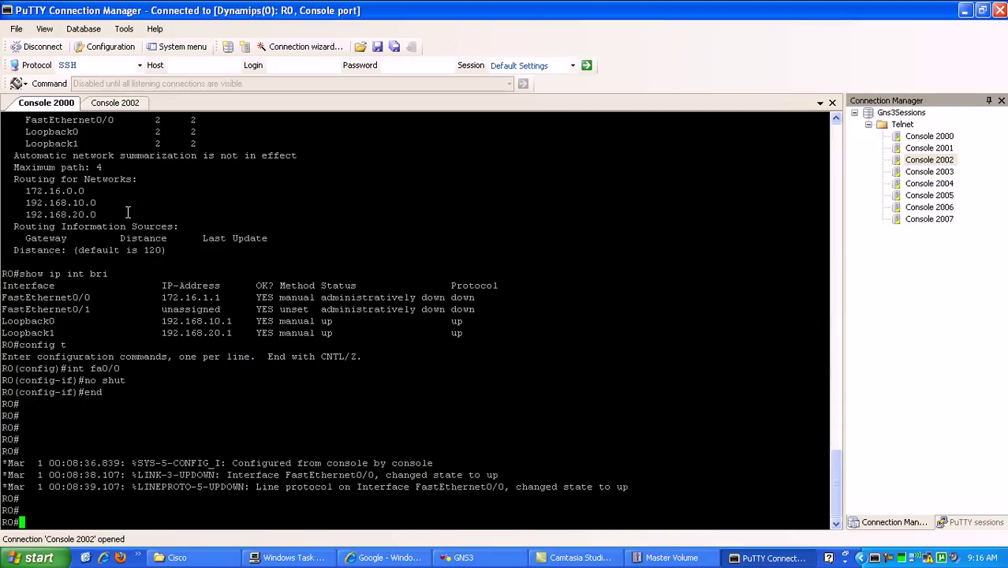
Step: Display R0's routing table with show ip route
type("s")
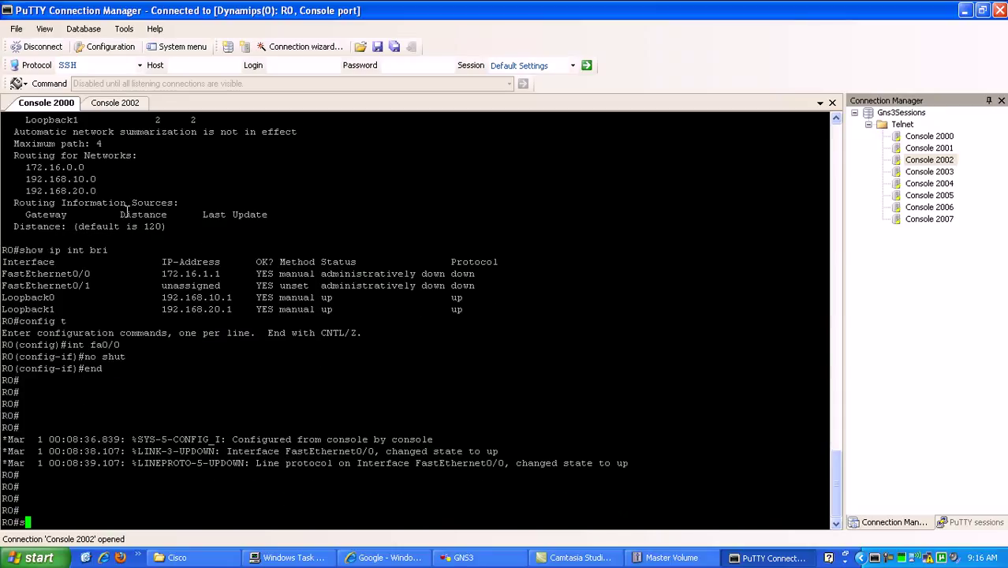
type("how ip rout")
key("Tab")
key("Return")
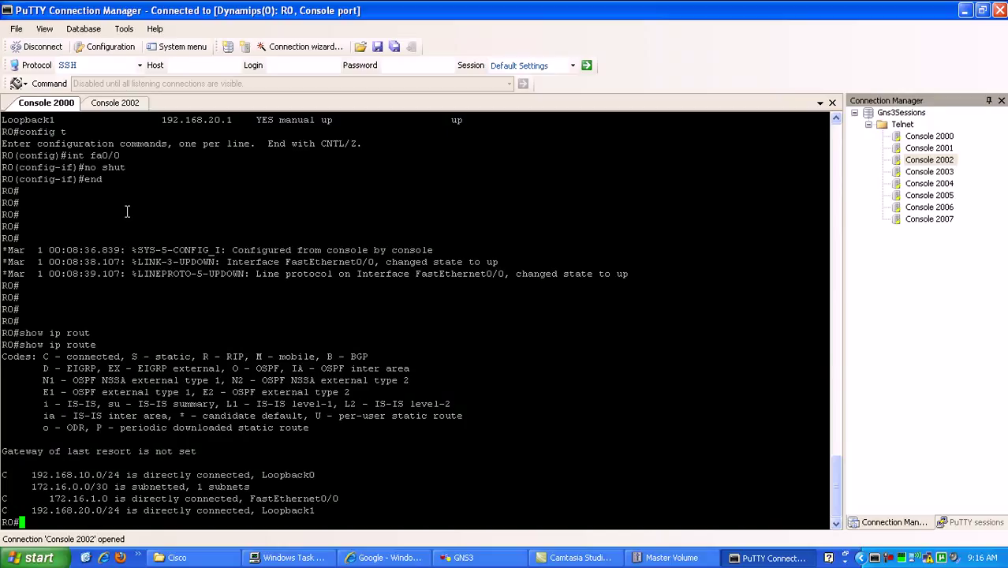
Step: Turn on debug ip rip events on R0, then turn all debugging off with un all
type("debug ip p")
type("ip")
key("Tab")
type("eve")
key("Tab")
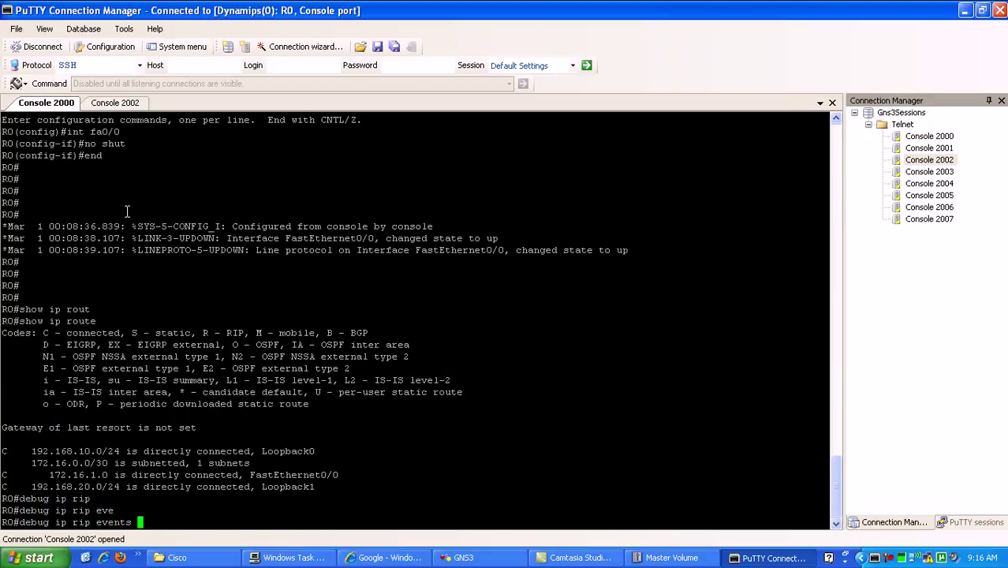
key("Return")
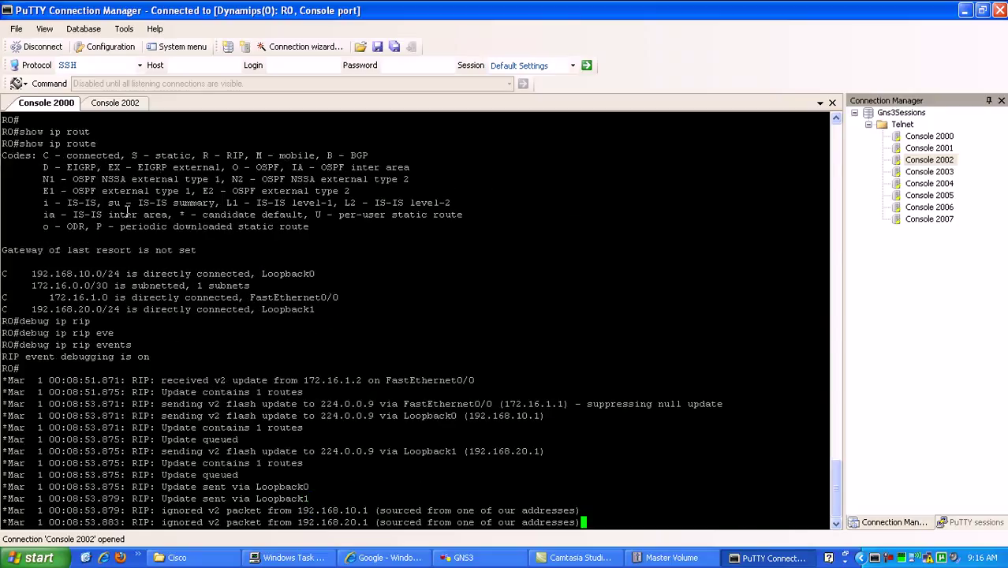
key("Return")
key("Return")
key("Return")
type("un all")
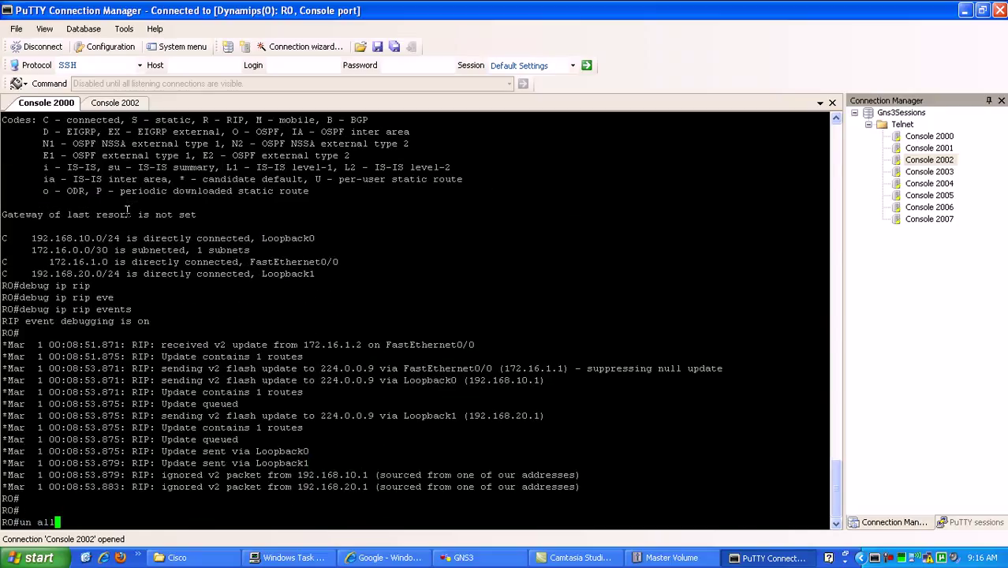
key("Return")
key("Return")
key("Return")
key("Return")
key("Return")
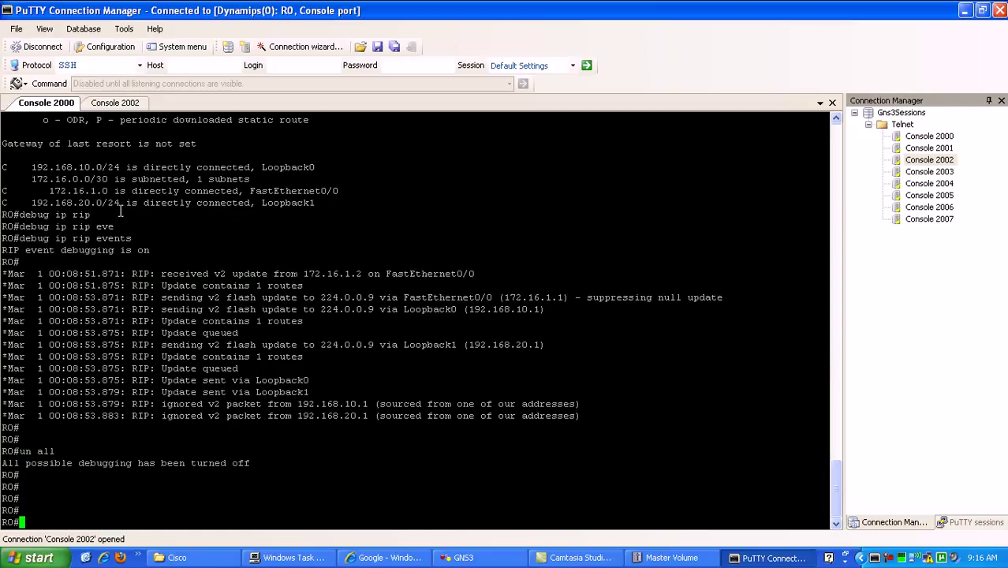
Step: Highlight the received update, 224.0.0.9 address and loopback lines in the RIP debug output
type("\"rip")
key("BackSpace")
key("BackSpace")
key("BackSpace")
key("BackSpace")
left_click_drag(173, 275, 207, 274)
right_click(196, 272)
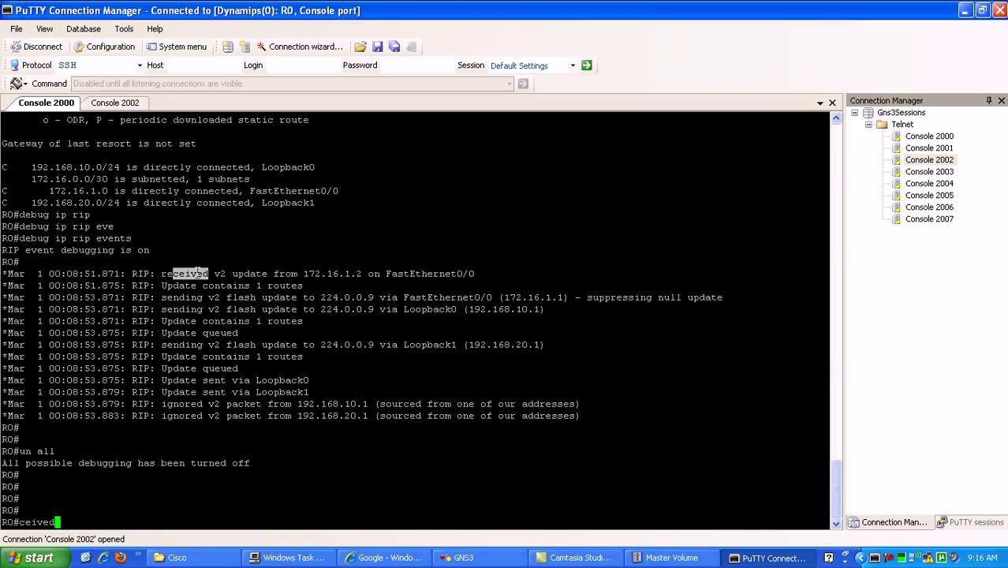
key("BackSpace")
key("BackSpace")
key("BackSpace")
key("BackSpace")
key("BackSpace")
key("BackSpace")
left_click_drag(372, 297, 360, 302)
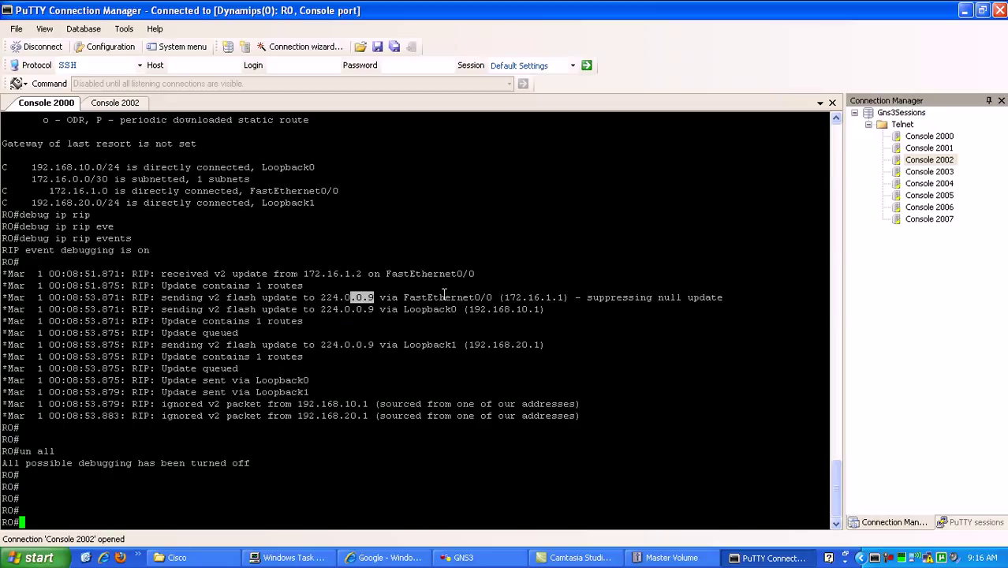
left_click_drag(415, 309, 522, 345)
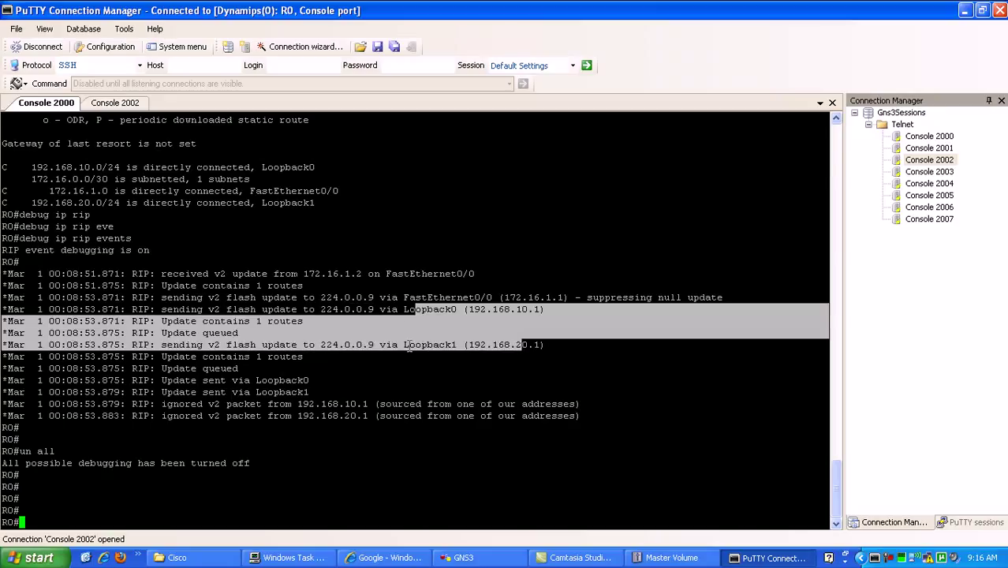
left_click(328, 386)
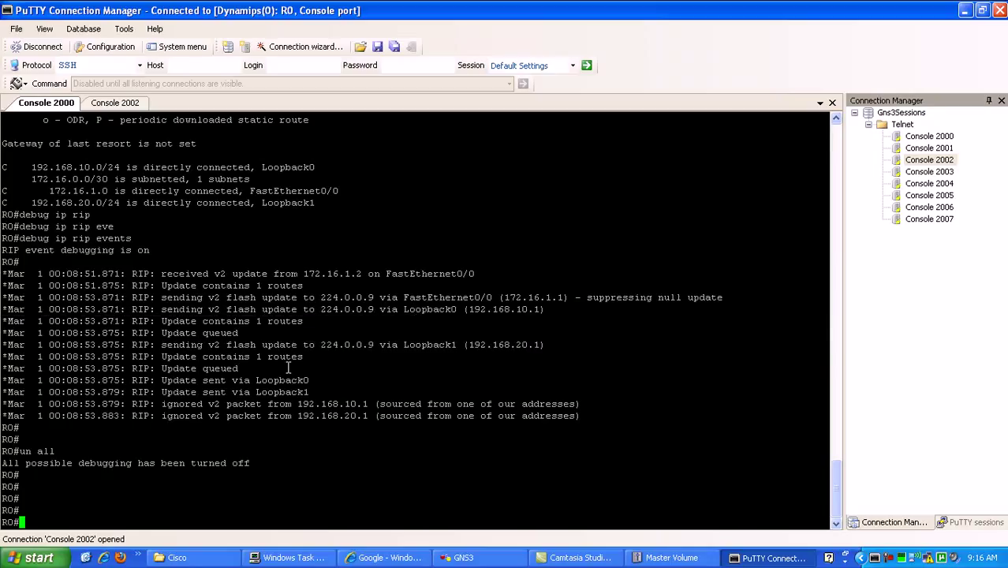
Step: Show R0's routing table and highlight the RIP-learned 192.168.1.0/24 route
type("show ip route")
key("Return")
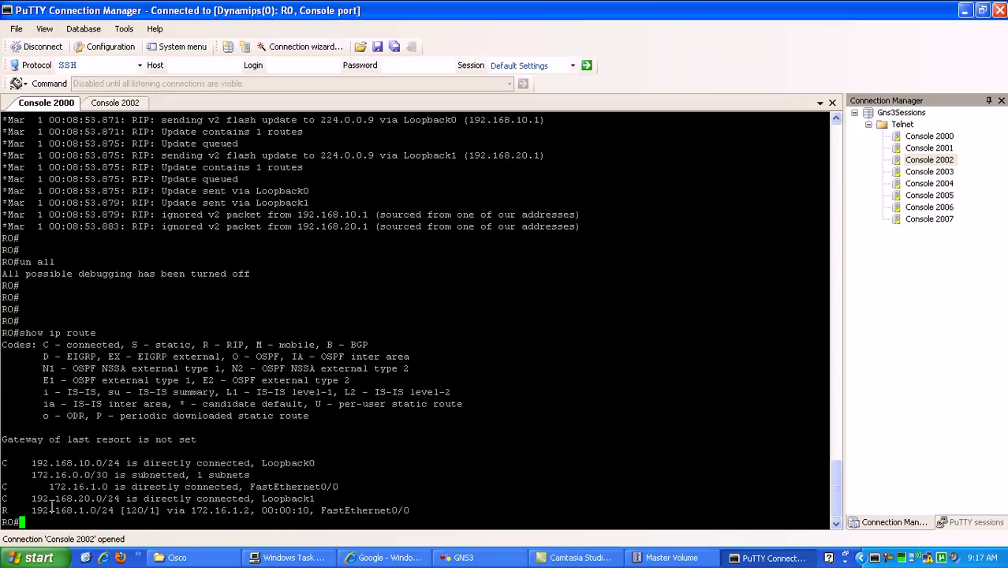
left_click_drag(50, 510, 145, 510)
left_click(168, 468)
Step: Ping R1's loopback 192.168.1.1 from R0, then return to R1's Console 2002
type("ping 192.168.1.1")
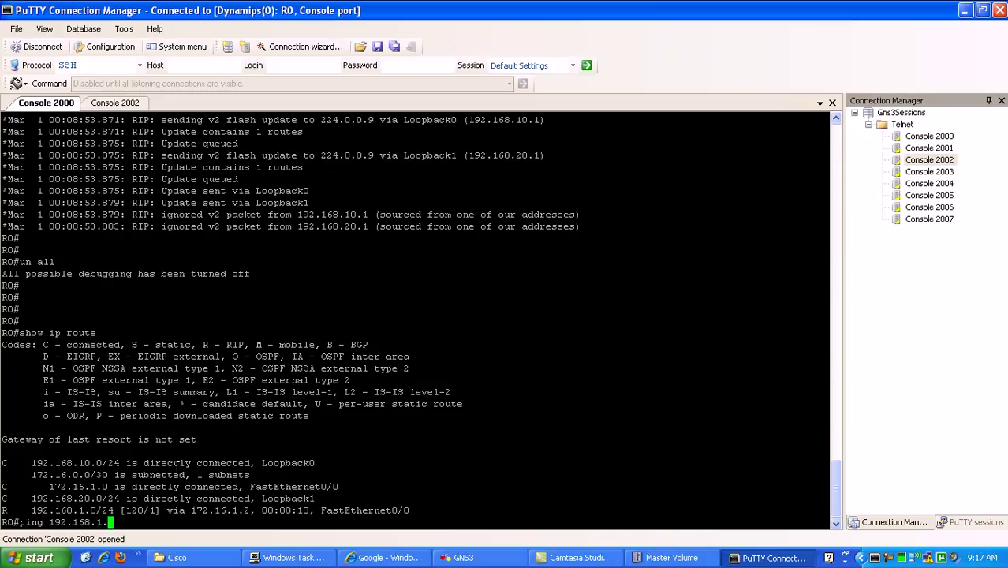
key("Return")
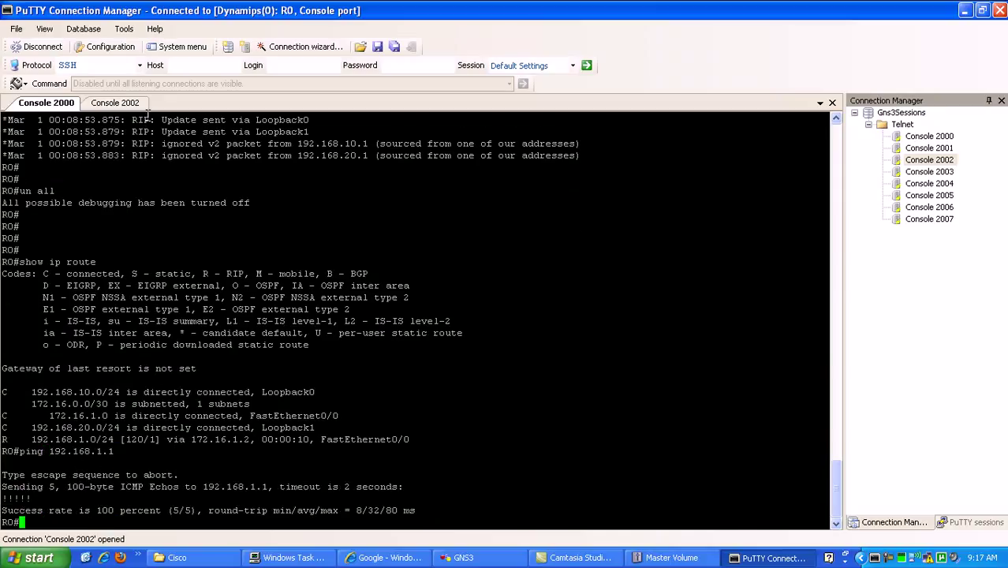
left_click(137, 104)
key("Return")
key("Return")
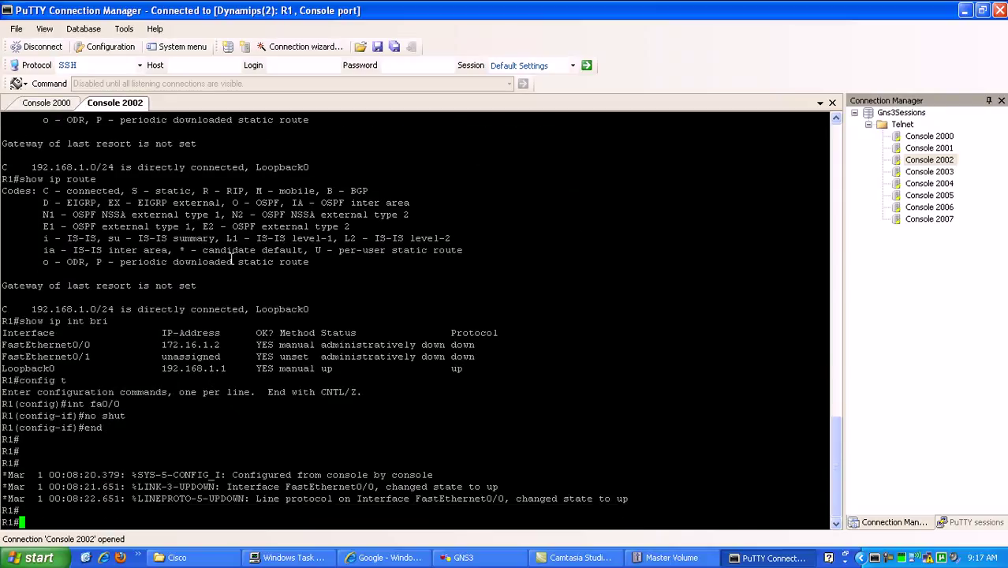